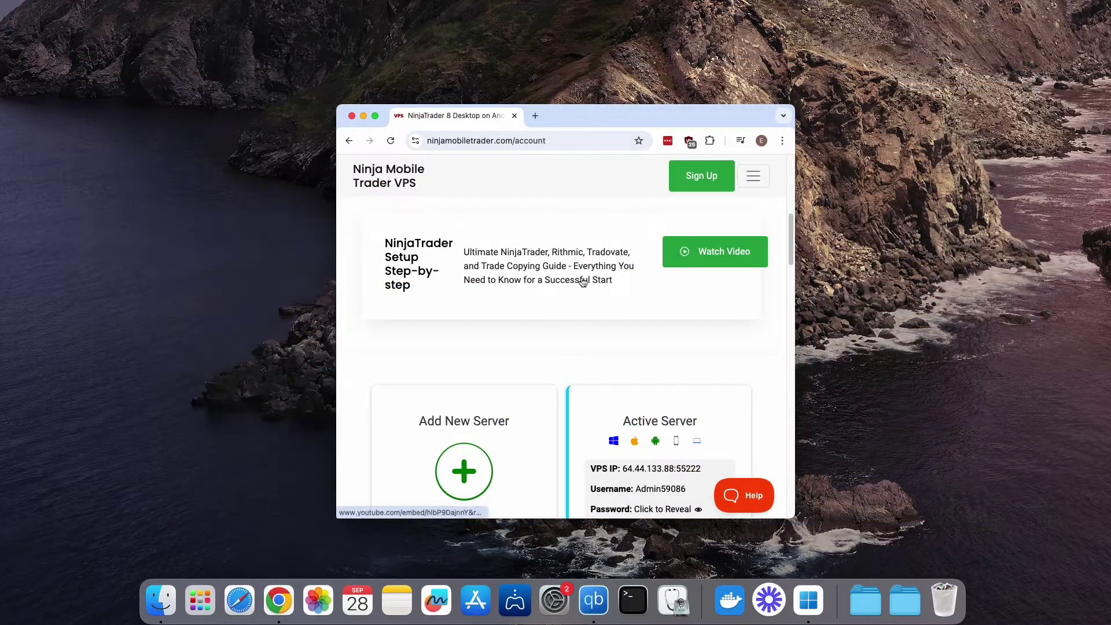
# Step: Scroll to the Active Server card with IP, username and password, and move Chrome to the top-left corner
pyautogui.scroll(-1, 583, 282)
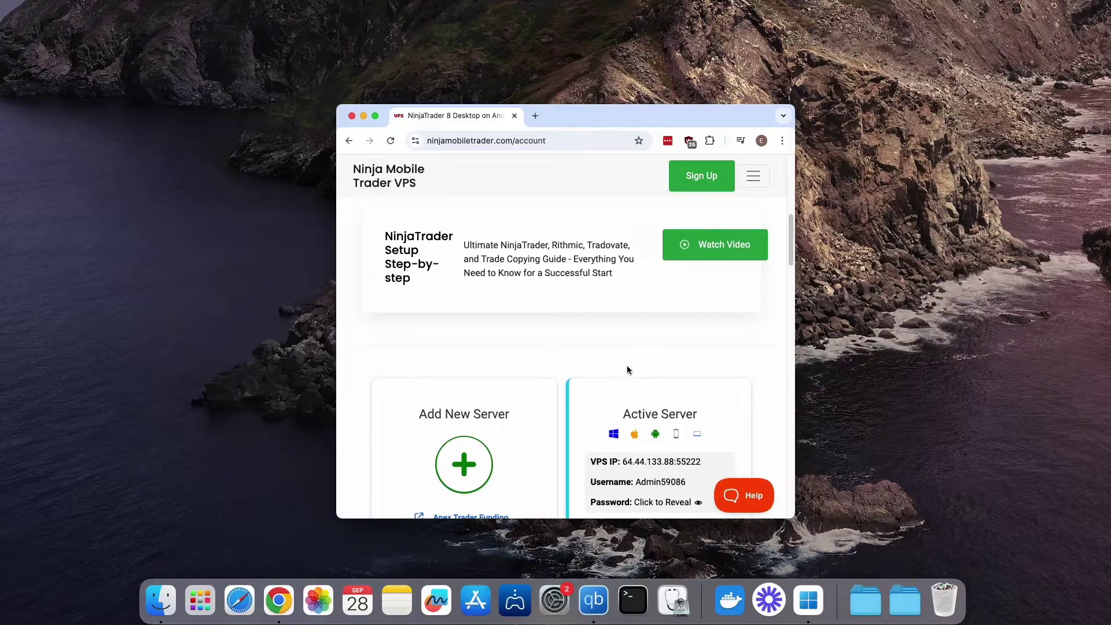
pyautogui.scroll(-3, 625, 370)
pyautogui.scroll(-1, 628, 370)
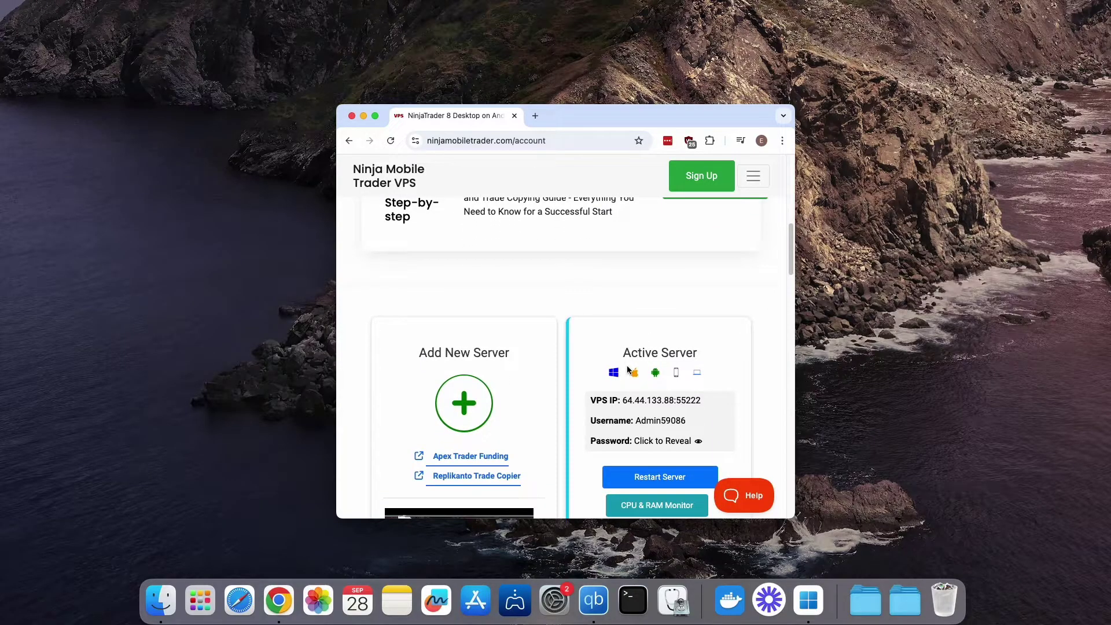
pyautogui.scroll(-3, 627, 370)
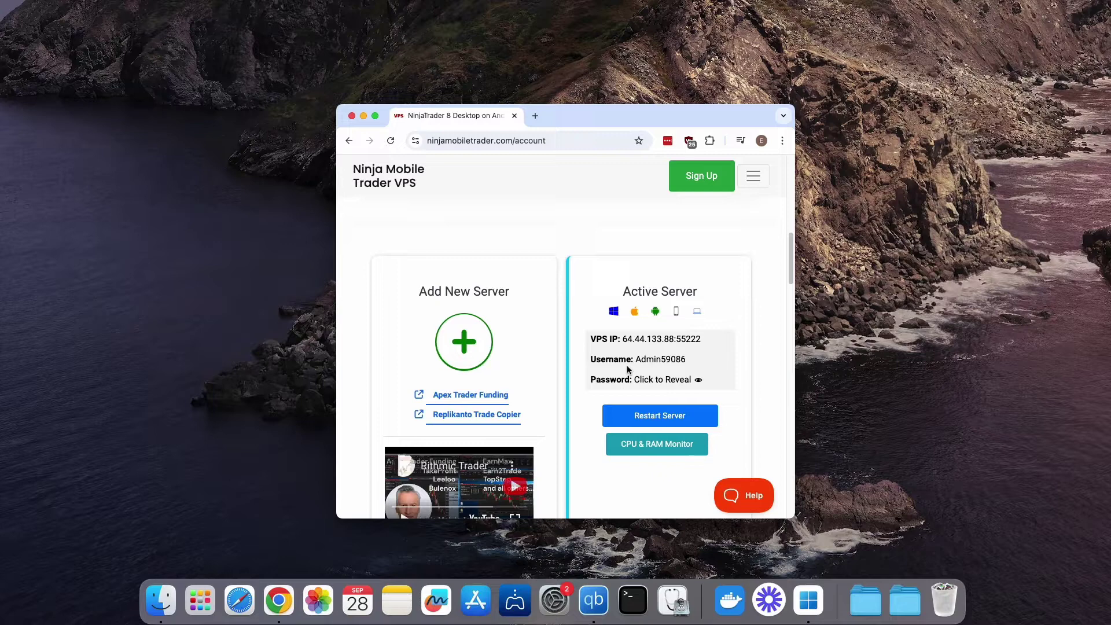
pyautogui.scroll(1, 628, 369)
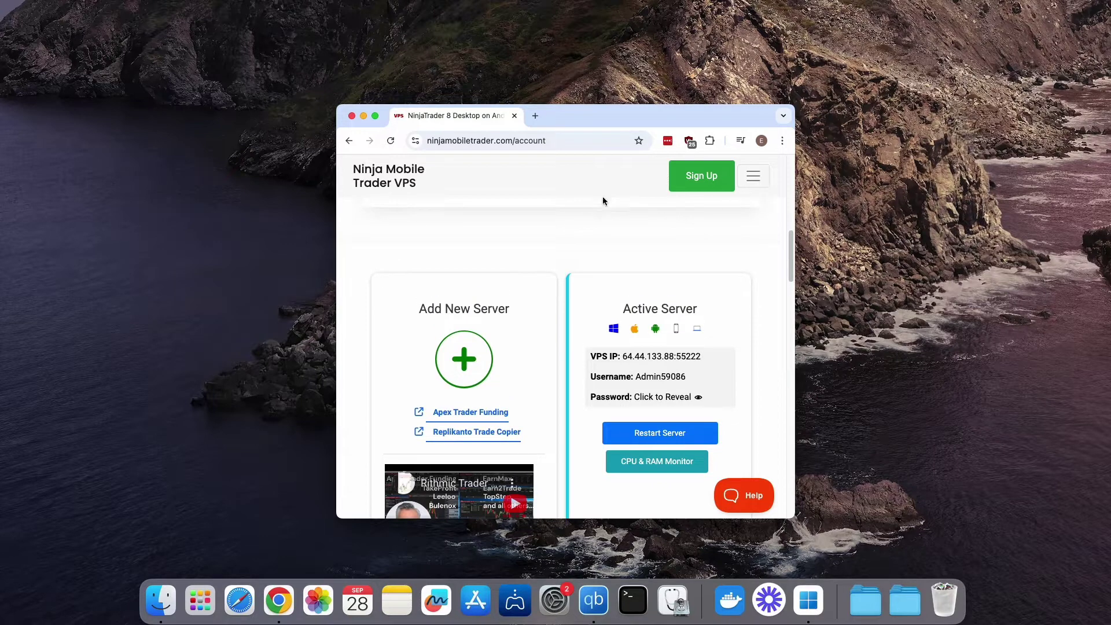
pyautogui.scroll(-1, 591, 243)
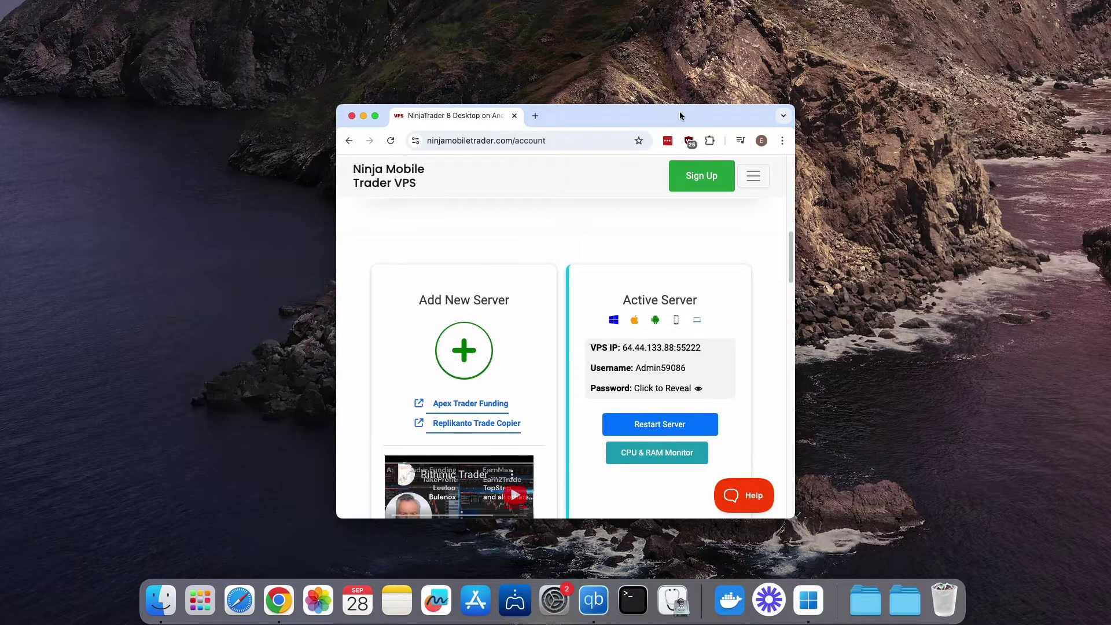
pyautogui.moveTo(682, 116); pyautogui.dragTo(355, 44)
# Step: Search the App Store for 'remote desktop' and open Microsoft's Windows App product page
pyautogui.click(567, 511)
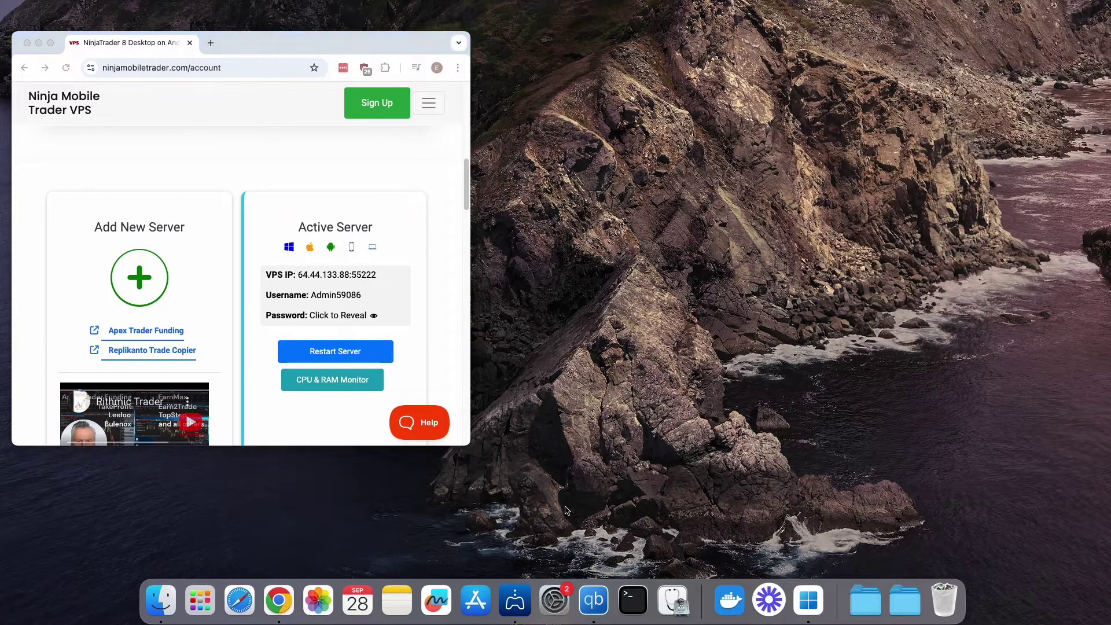
pyautogui.click(475, 600)
pyautogui.click(303, 147)
pyautogui.write('remo')
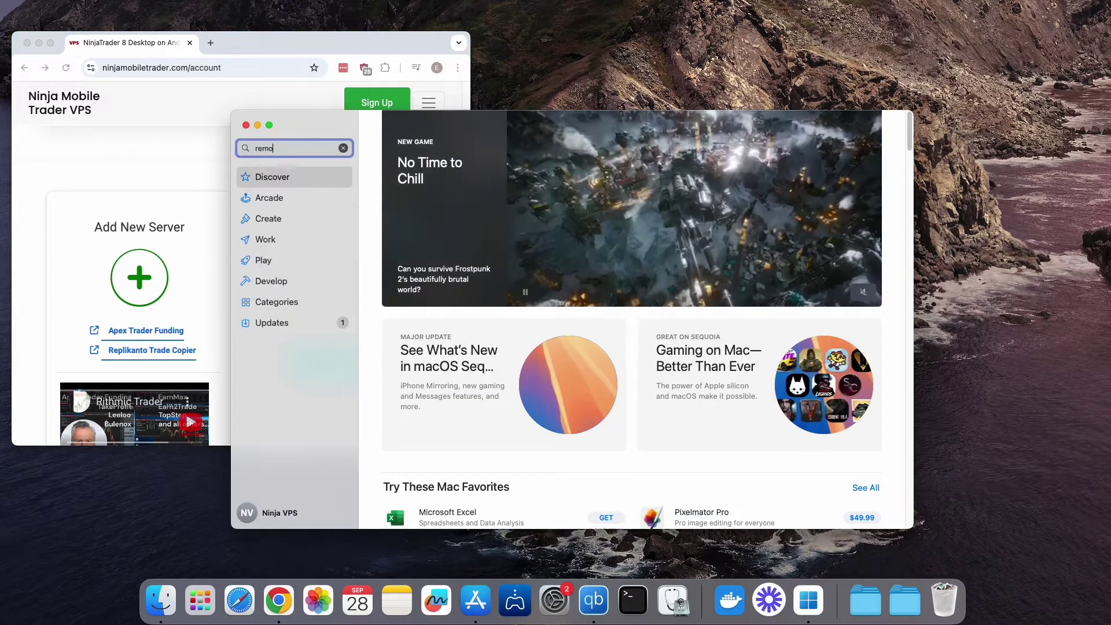
pyautogui.write('te desktop')
pyautogui.press('Return')
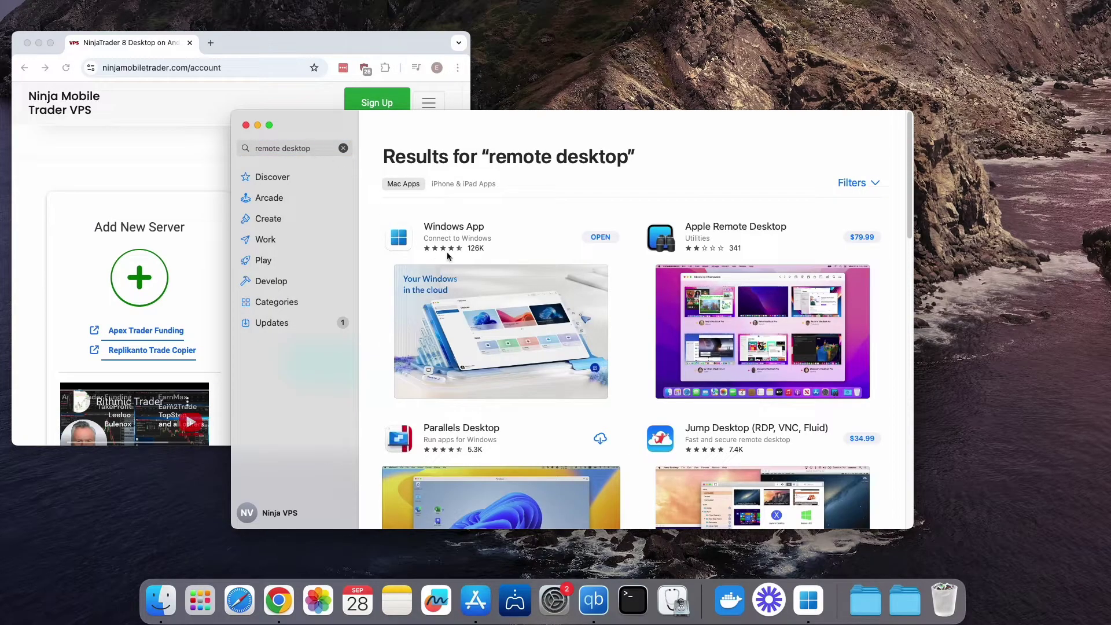
pyautogui.click(512, 243)
pyautogui.click(516, 259)
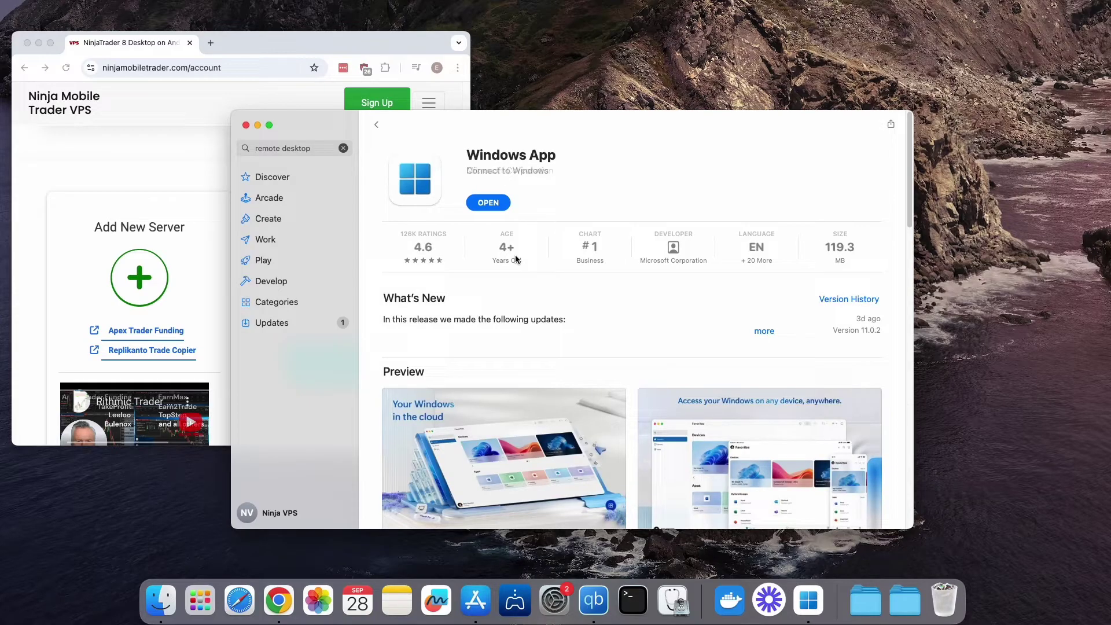
# Step: Launch Windows App, add a new PC, and paste the VPS IP address and port as its PC name
pyautogui.click(492, 201)
pyautogui.click(851, 125)
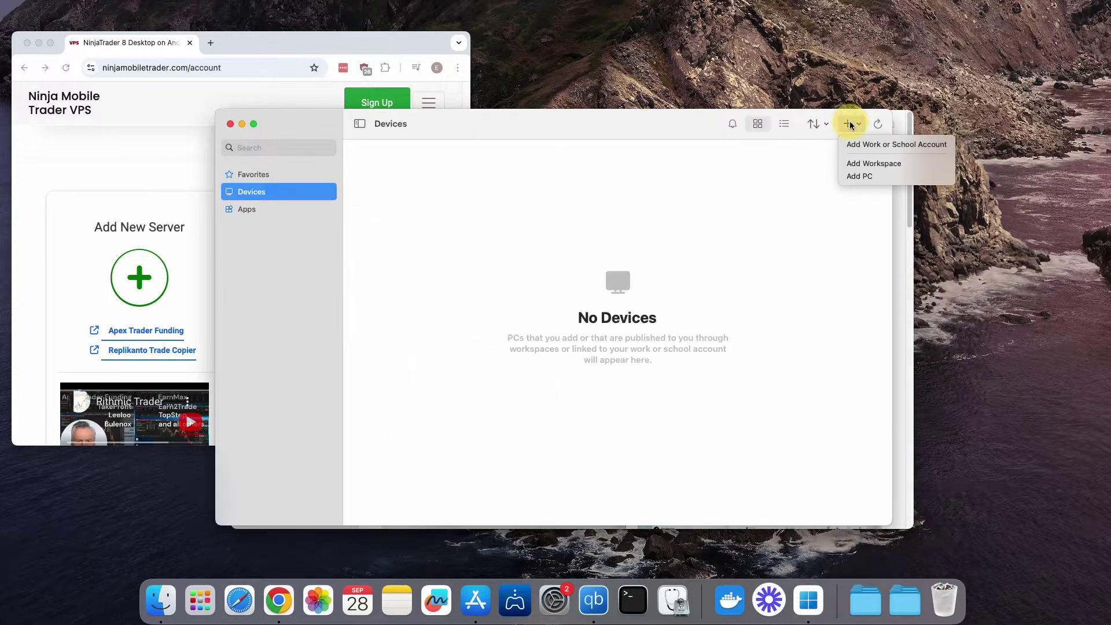
pyautogui.click(860, 176)
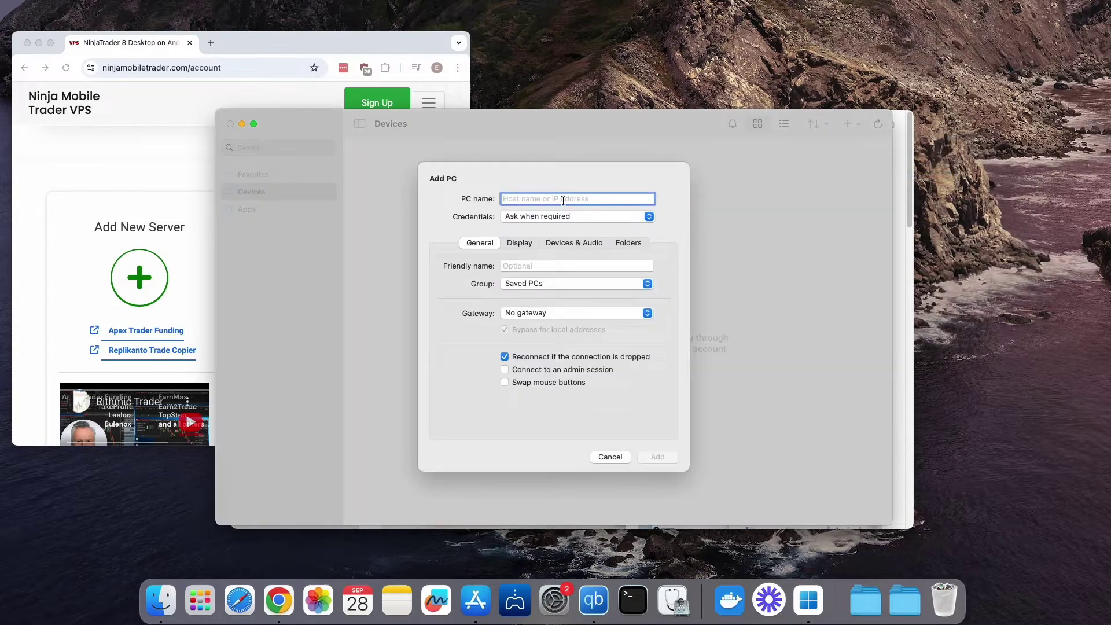
pyautogui.click(181, 177)
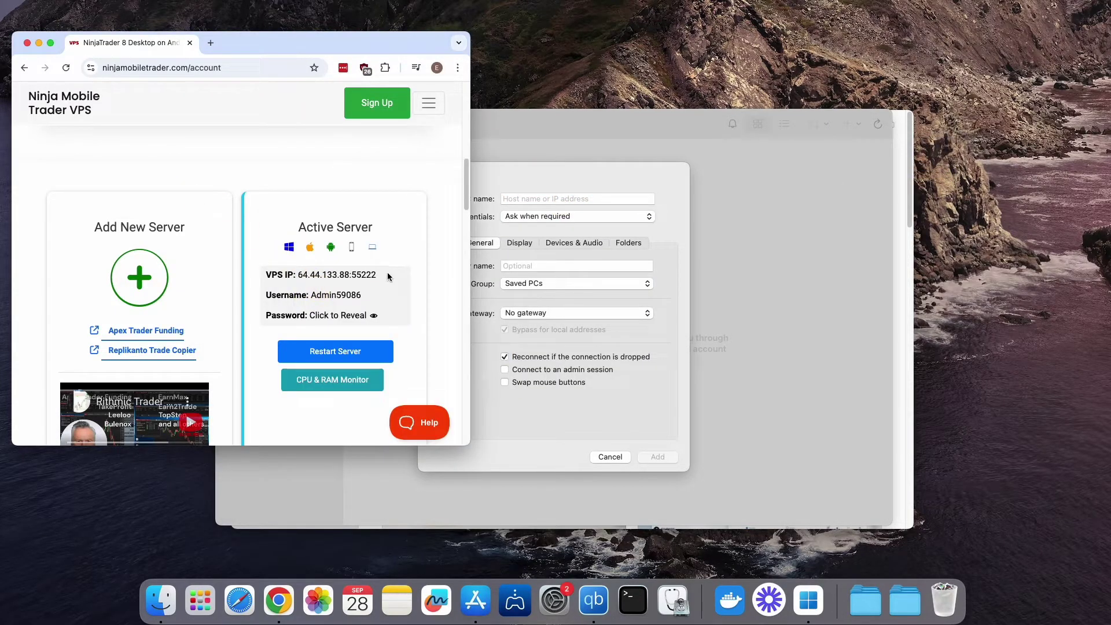
pyautogui.moveTo(379, 274); pyautogui.dragTo(298, 275)
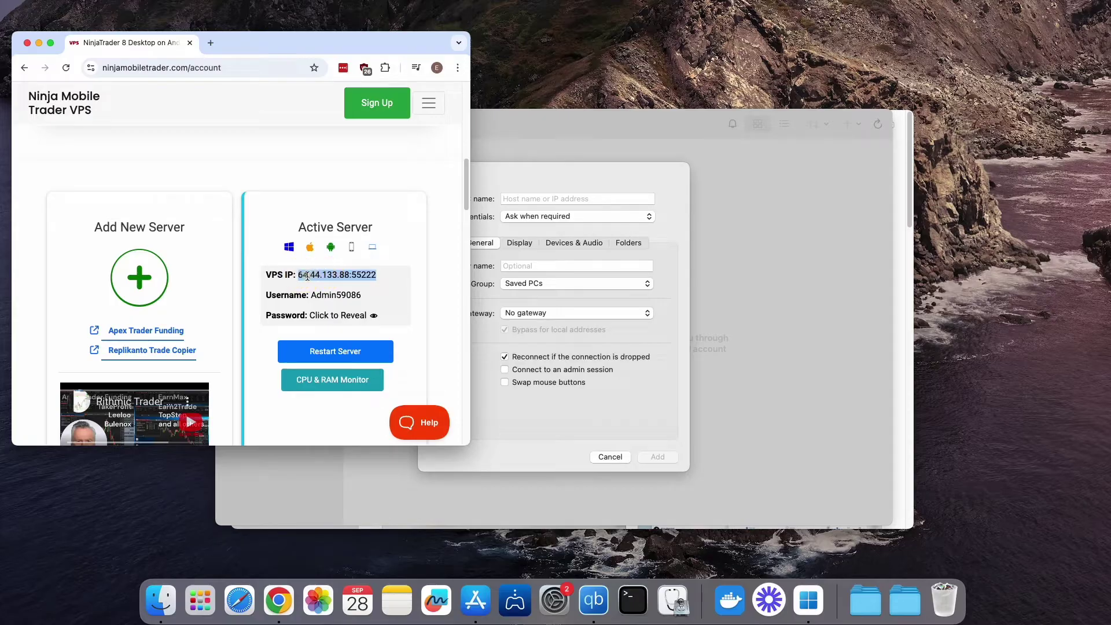
pyautogui.click(539, 201)
pyautogui.write('64.44.133.38:55222')
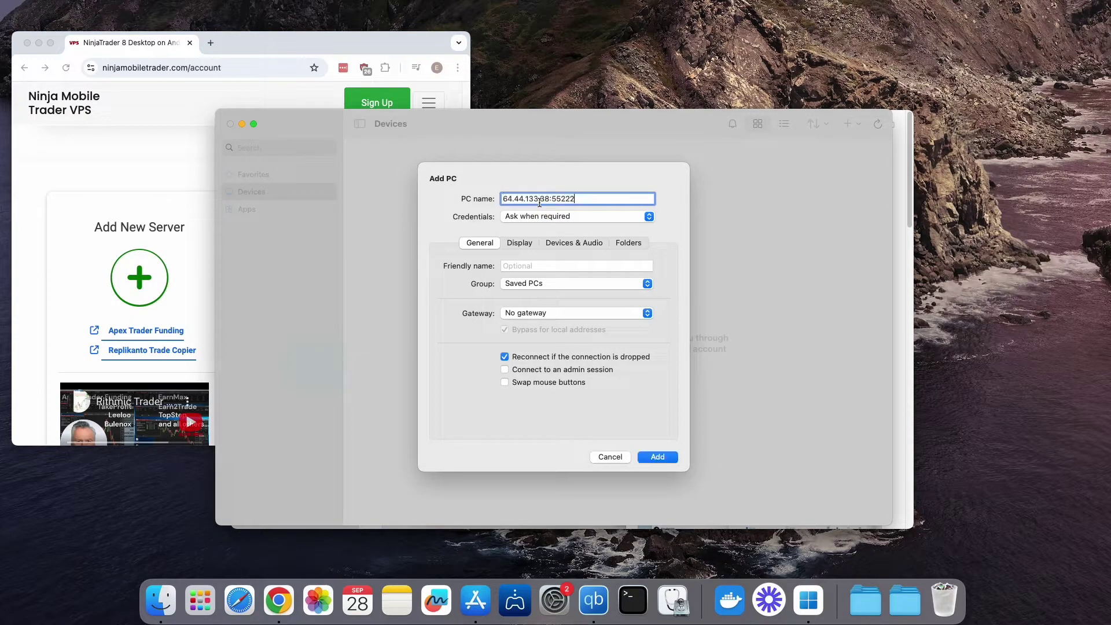
# Step: Start a new credential and paste the VPS username into it
pyautogui.click(544, 216)
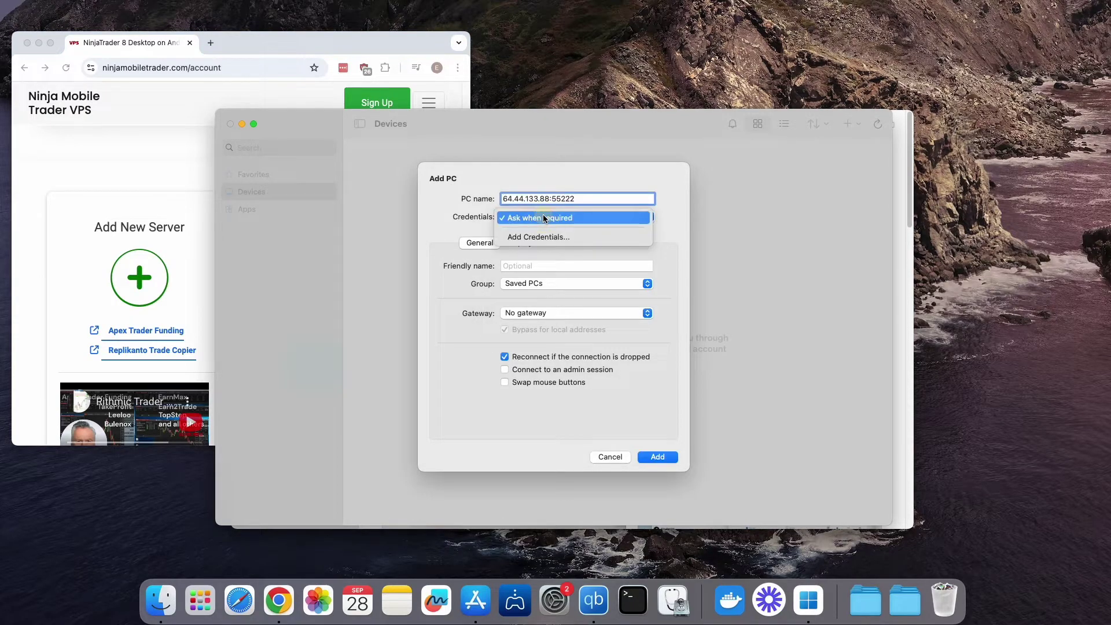
pyautogui.click(575, 238)
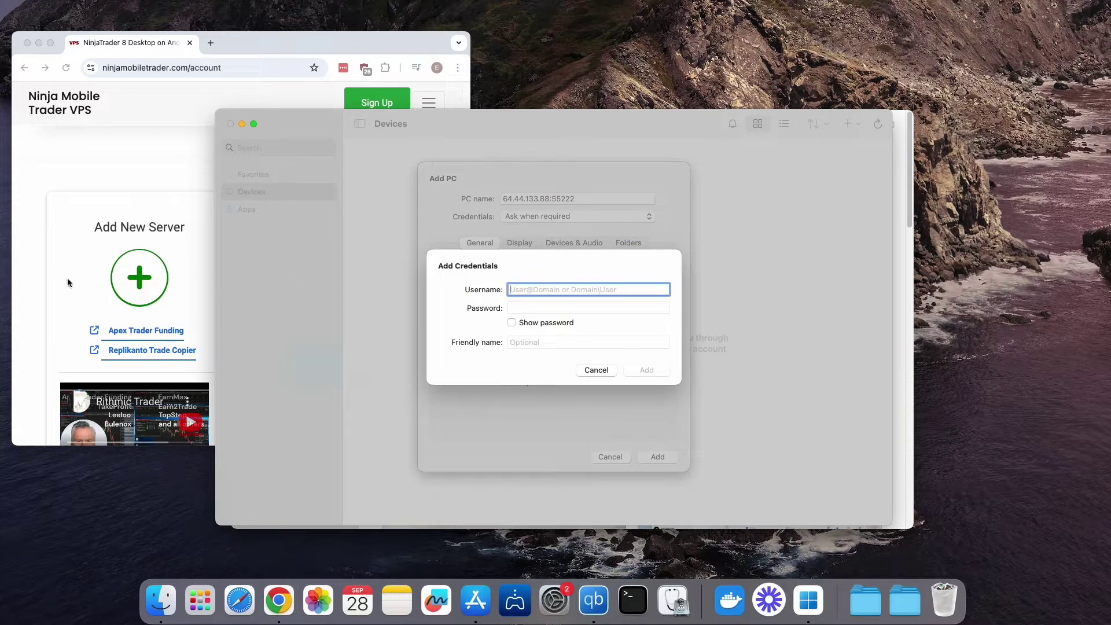
pyautogui.click(67, 282)
pyautogui.doubleClick(336, 295)
pyautogui.press('super+c')
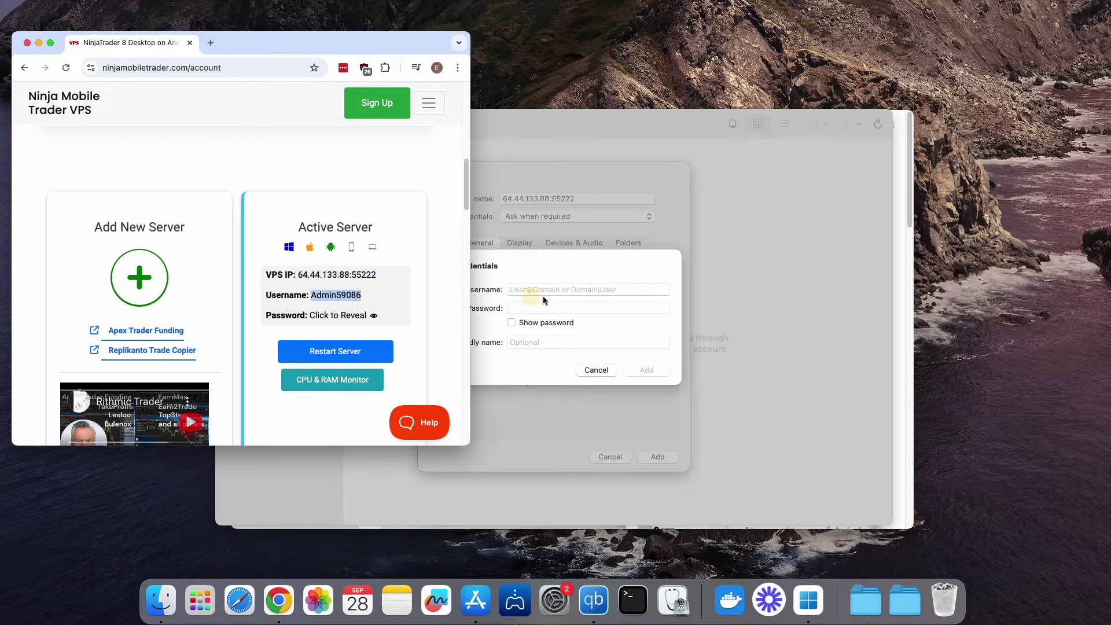
pyautogui.click(543, 297)
pyautogui.press('super+v')
# Step: Reveal and copy the VPS password into the credential, then add it
pyautogui.click(35, 319)
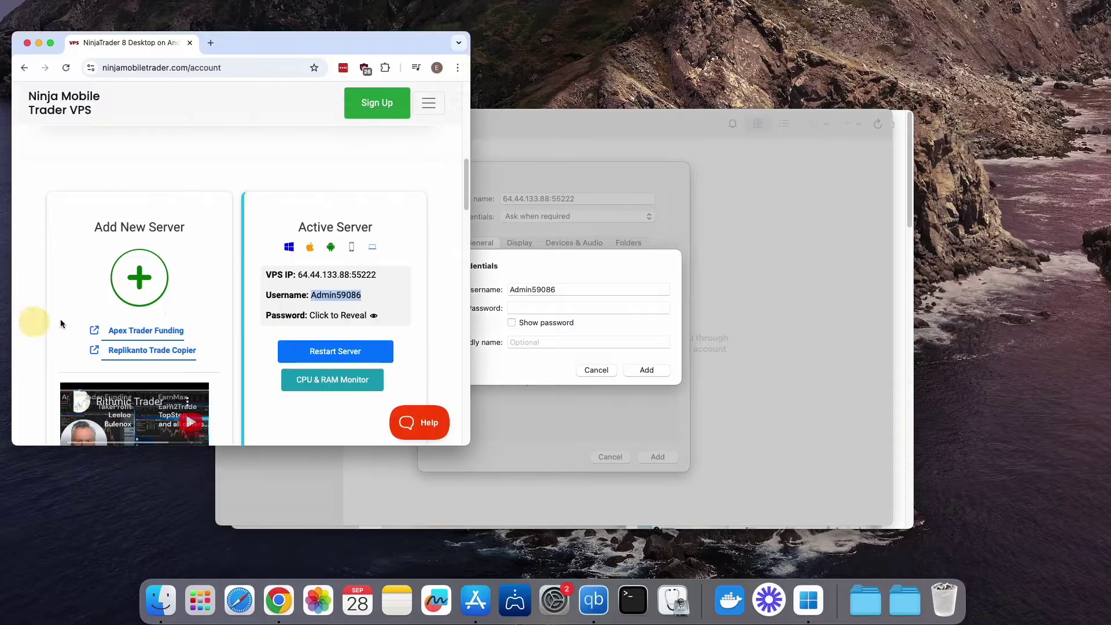
pyautogui.click(320, 315)
pyautogui.doubleClick(336, 316)
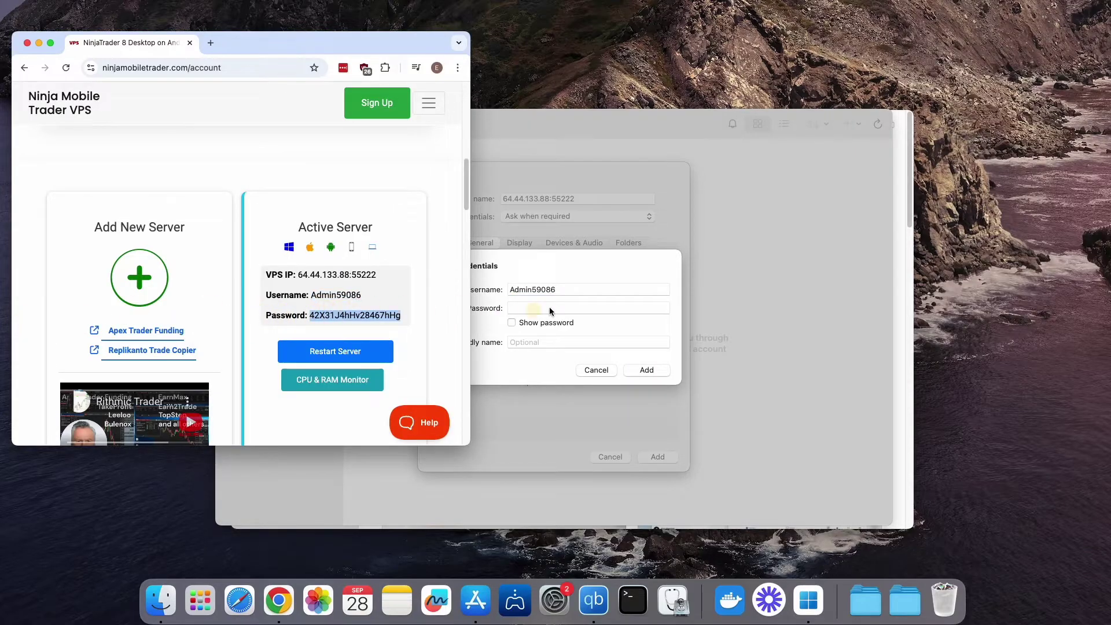
pyautogui.press('super+c')
pyautogui.click(560, 308)
pyautogui.press('super+v')
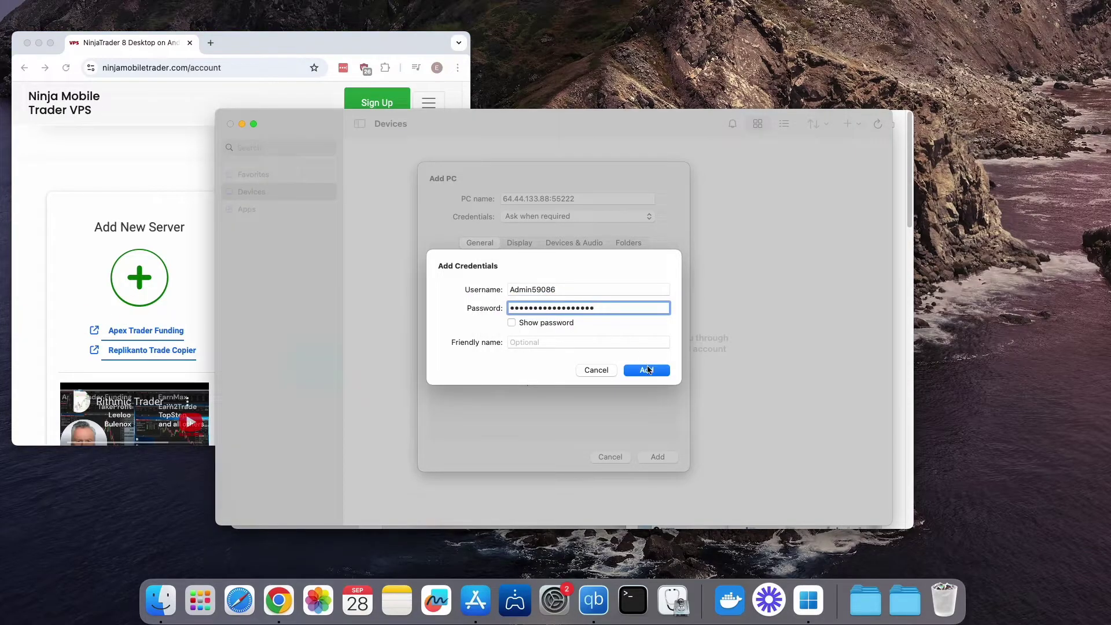
pyautogui.click(647, 369)
pyautogui.click(649, 218)
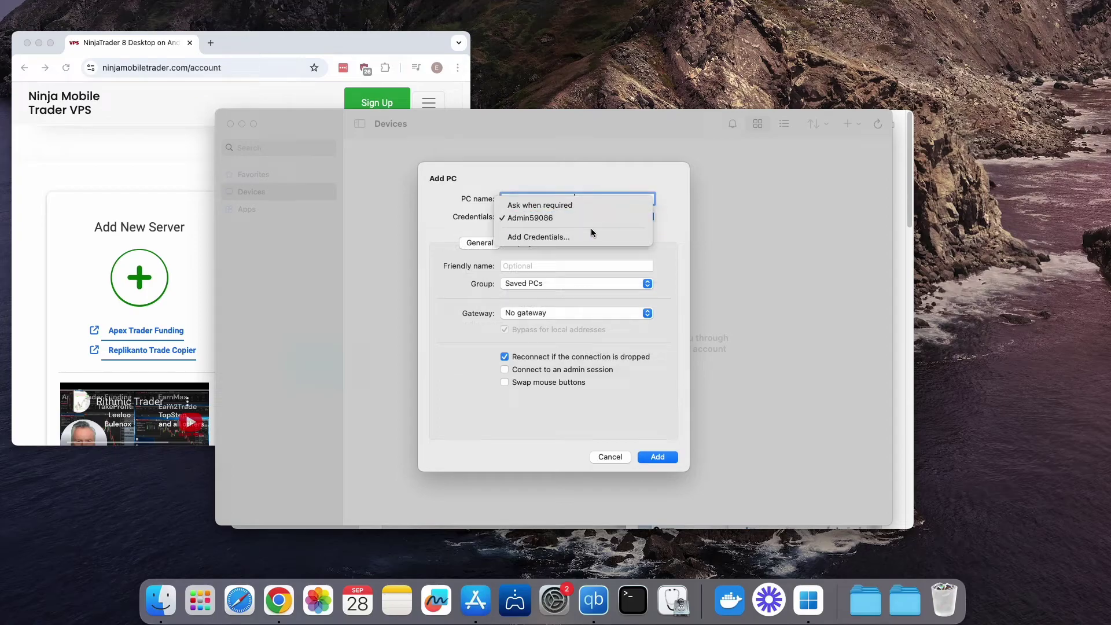
# Step: Keep the saved Admin credentials and enter 'Ninja VPS' as the friendly name
pyautogui.click(526, 220)
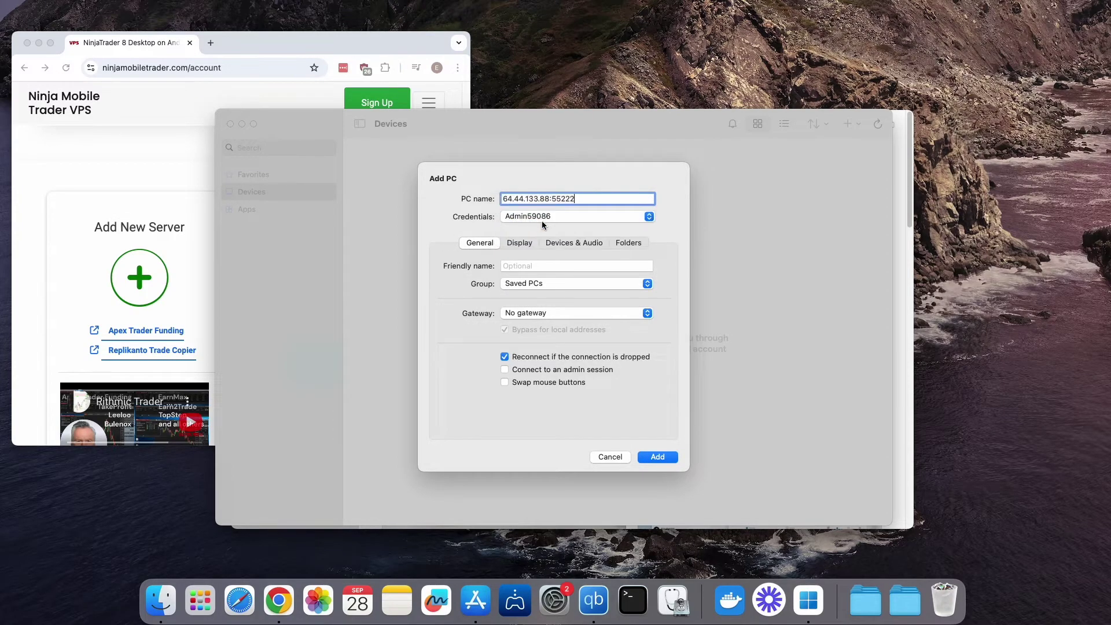
pyautogui.click(535, 267)
pyautogui.write('Ninj')
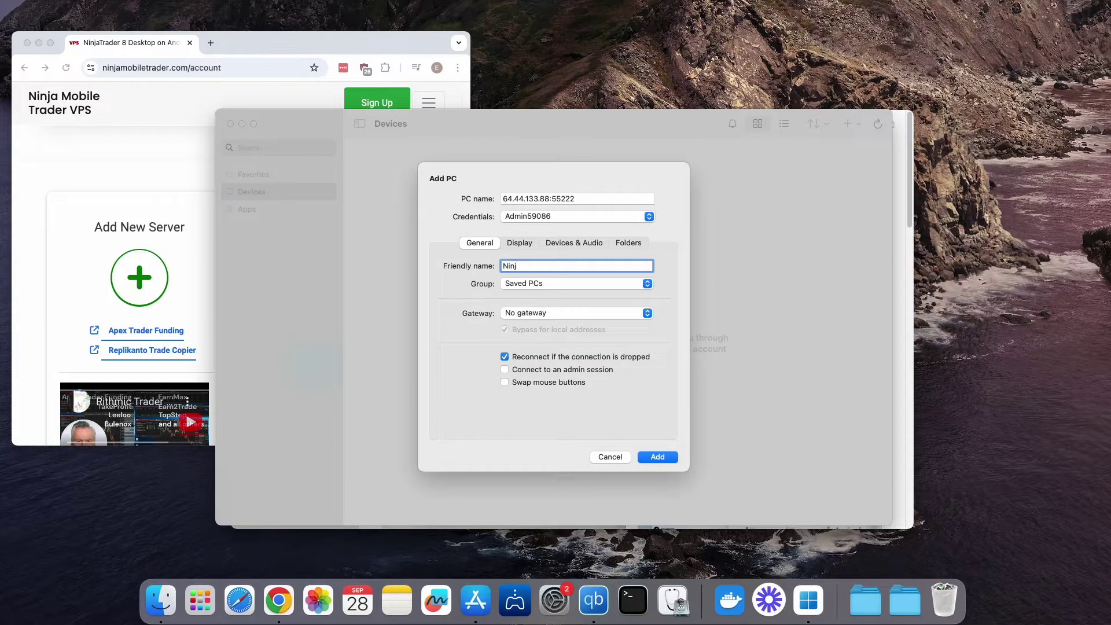
pyautogui.write('a VPS')
# Step: On the Display tab, disable full-screen start and set the resolution to 1280 x 1024
pyautogui.click(533, 243)
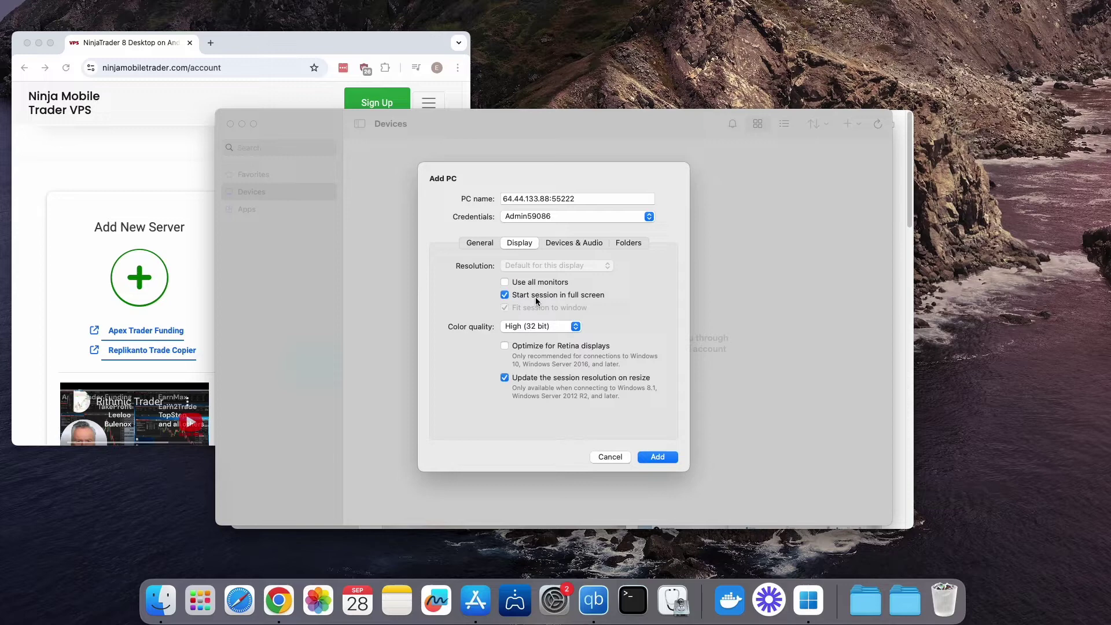
pyautogui.click(505, 283)
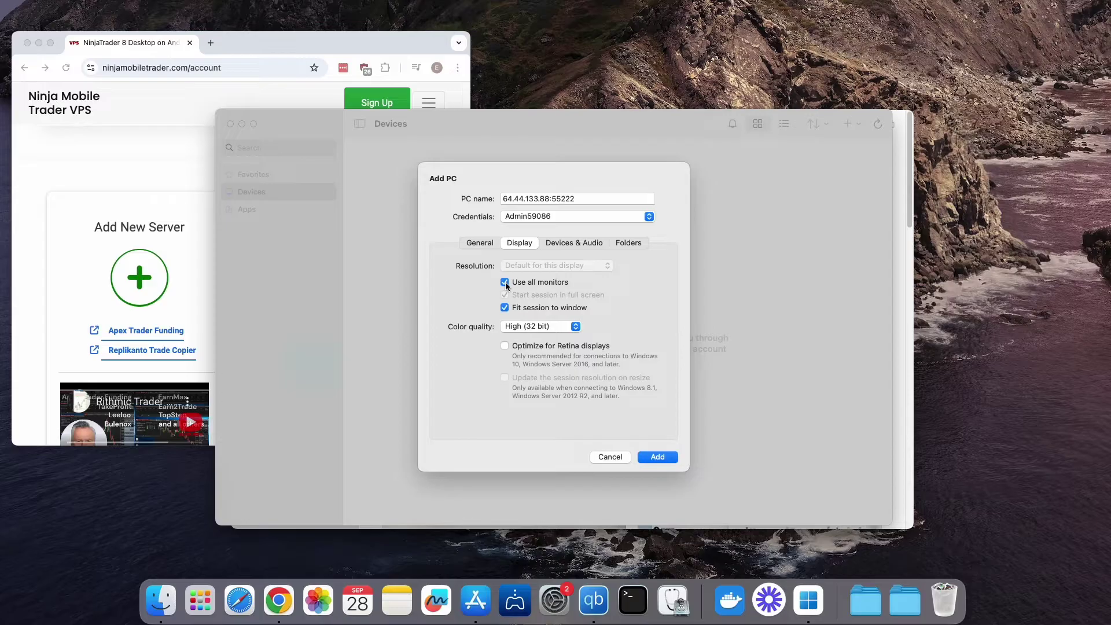
pyautogui.click(505, 283)
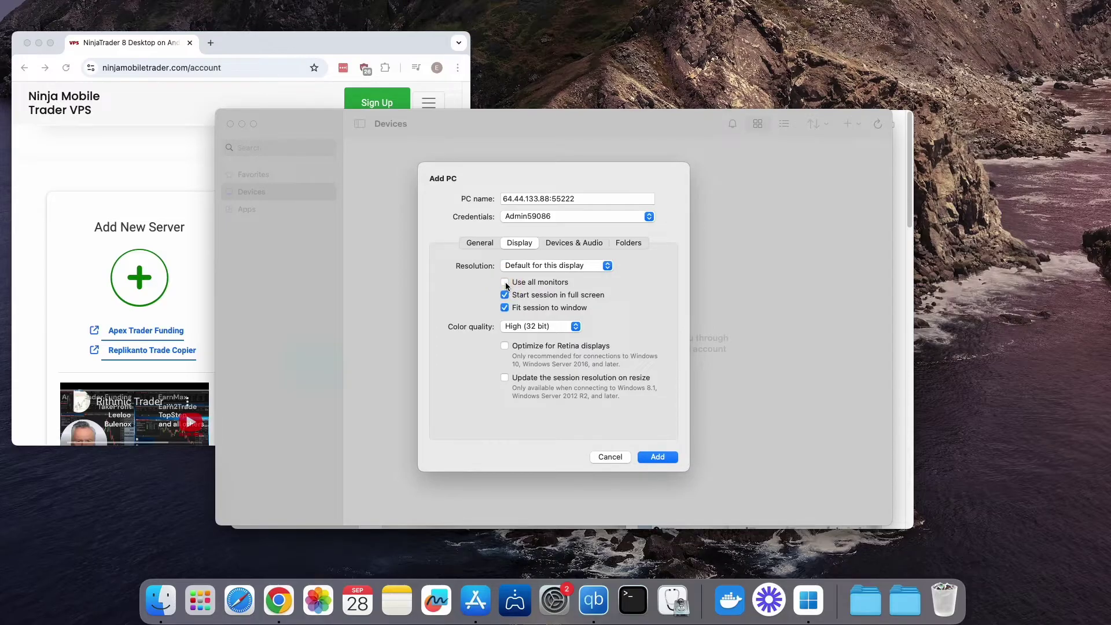
pyautogui.click(550, 294)
pyautogui.click(549, 294)
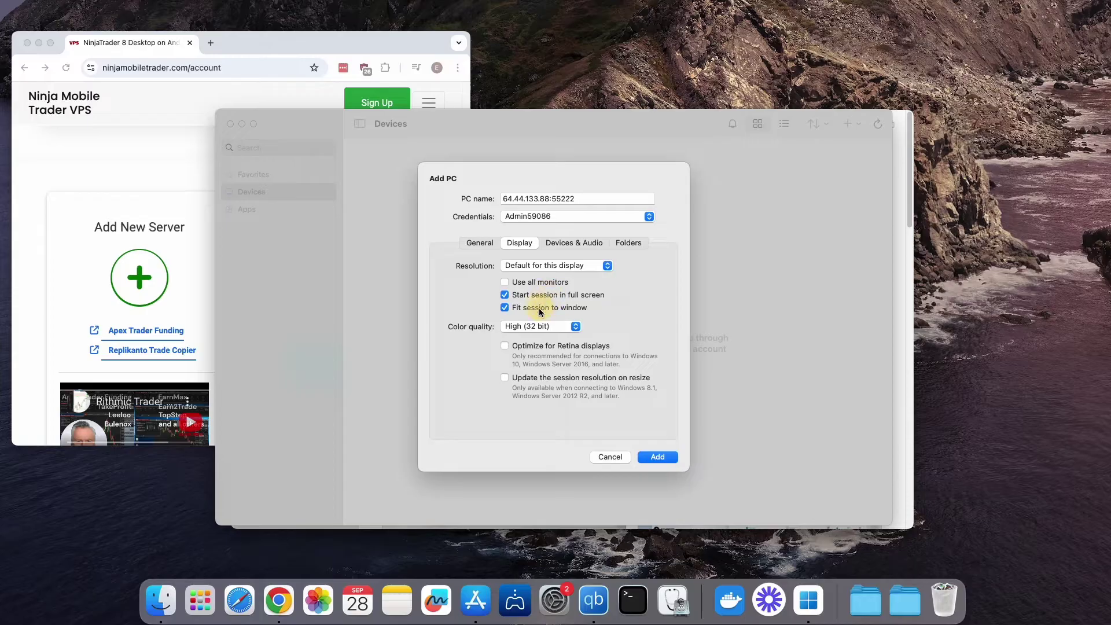
pyautogui.click(563, 266)
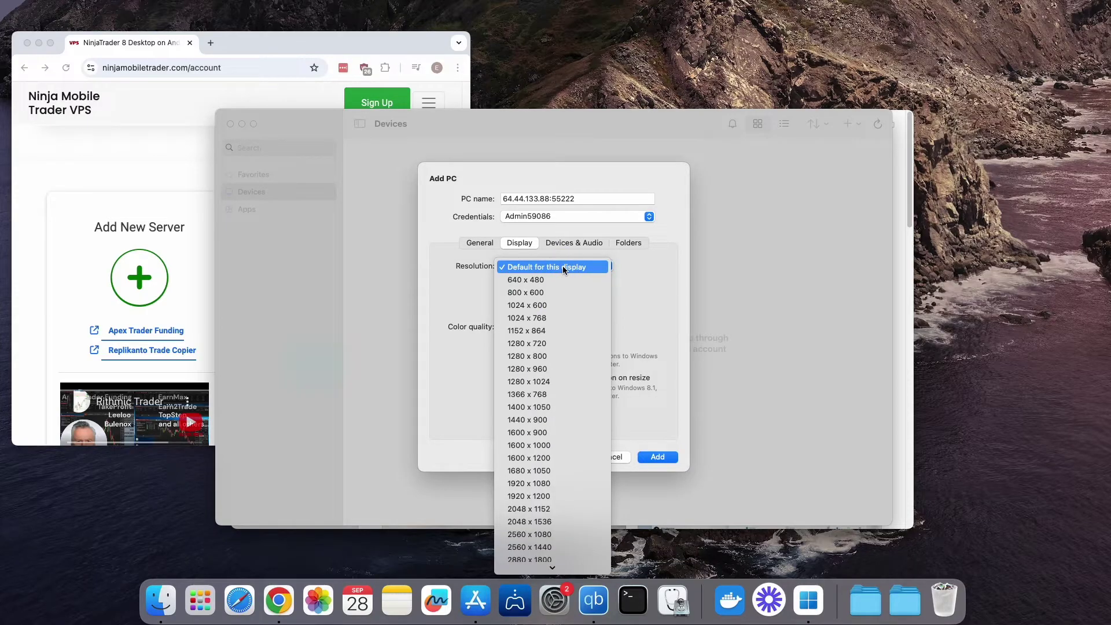
pyautogui.click(657, 276)
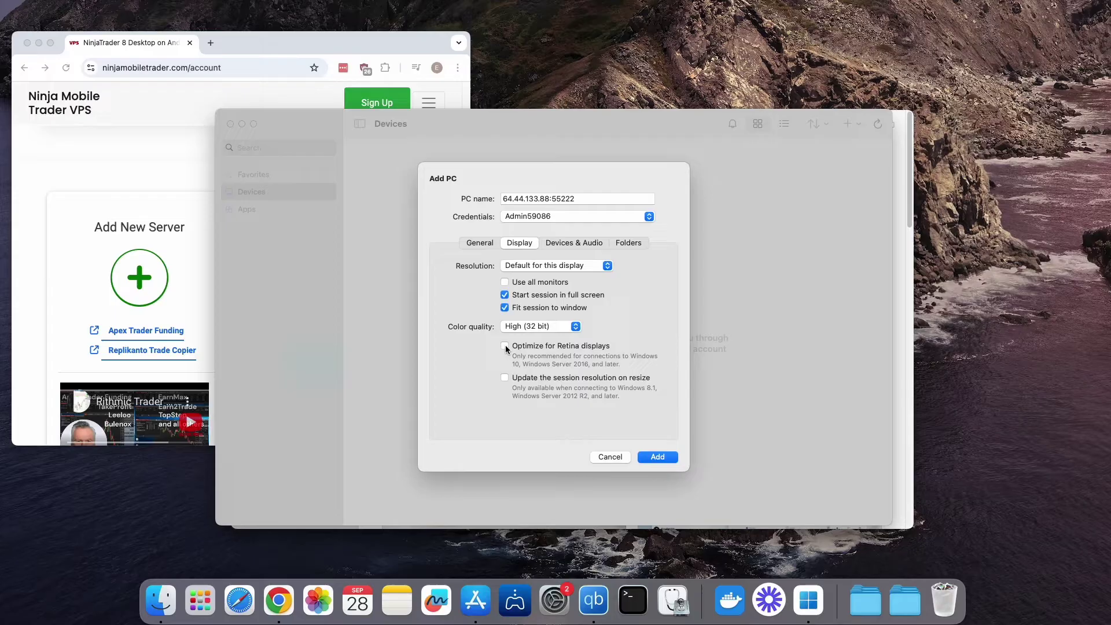
pyautogui.click(505, 346)
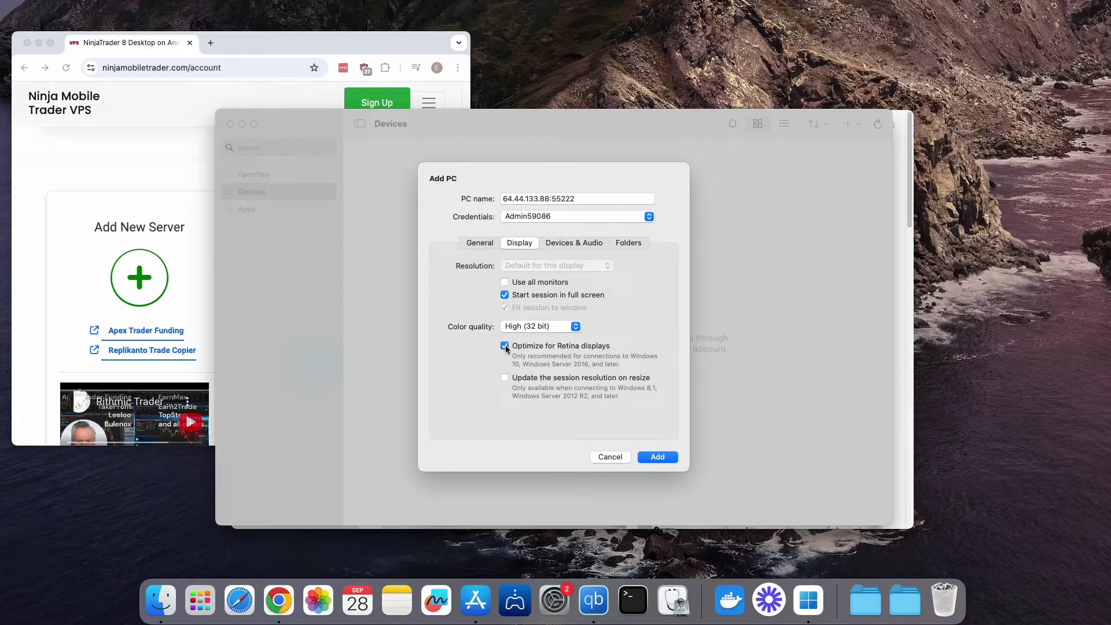
pyautogui.click(504, 296)
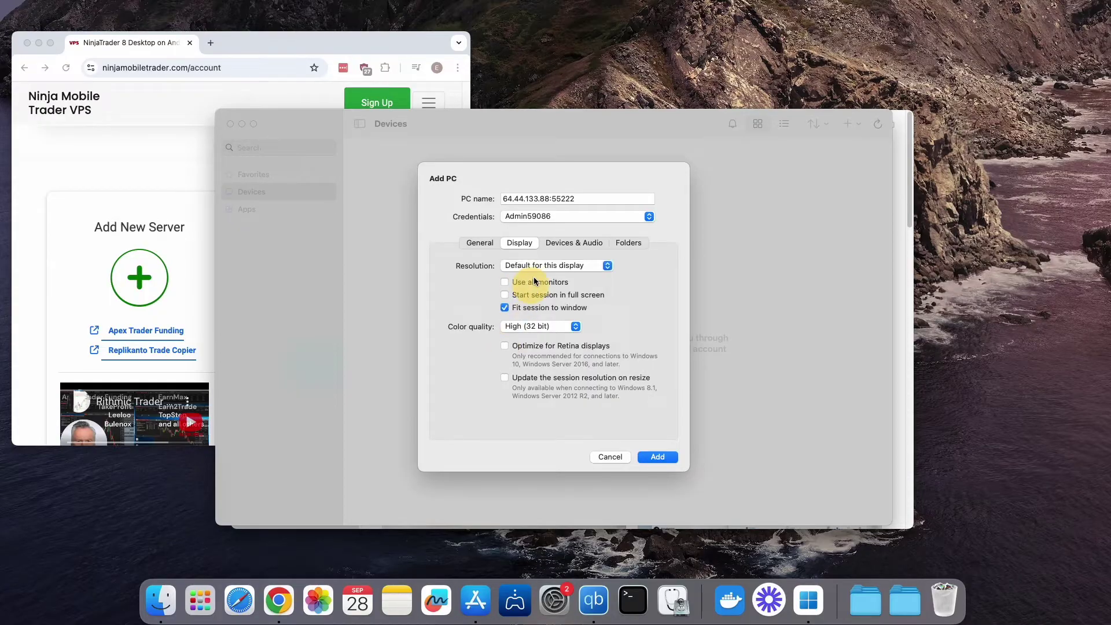
pyautogui.click(539, 268)
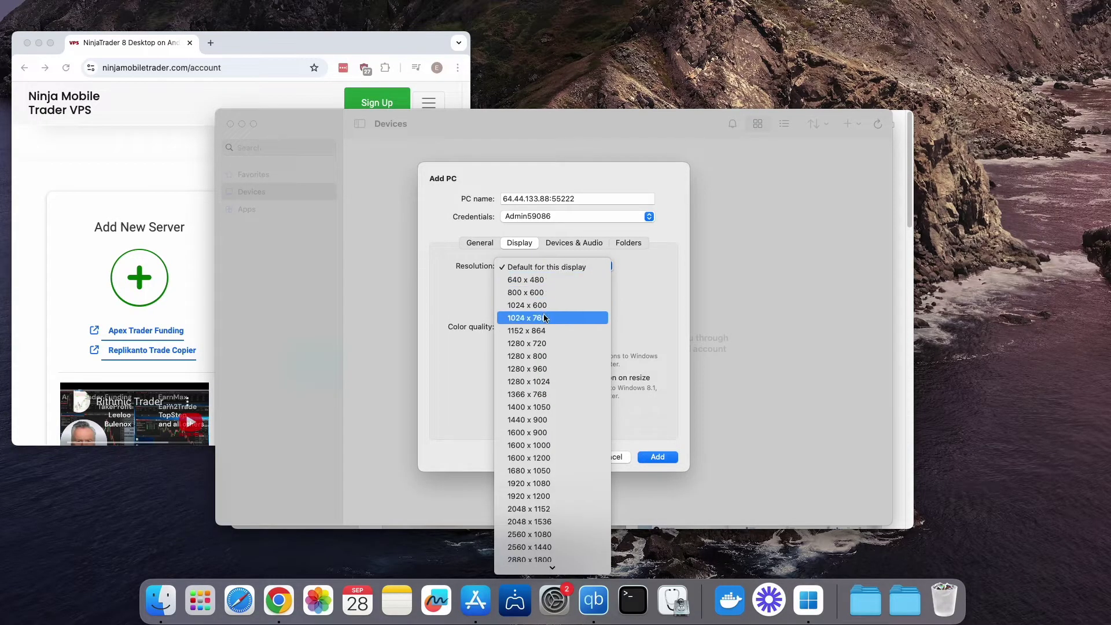
pyautogui.click(527, 381)
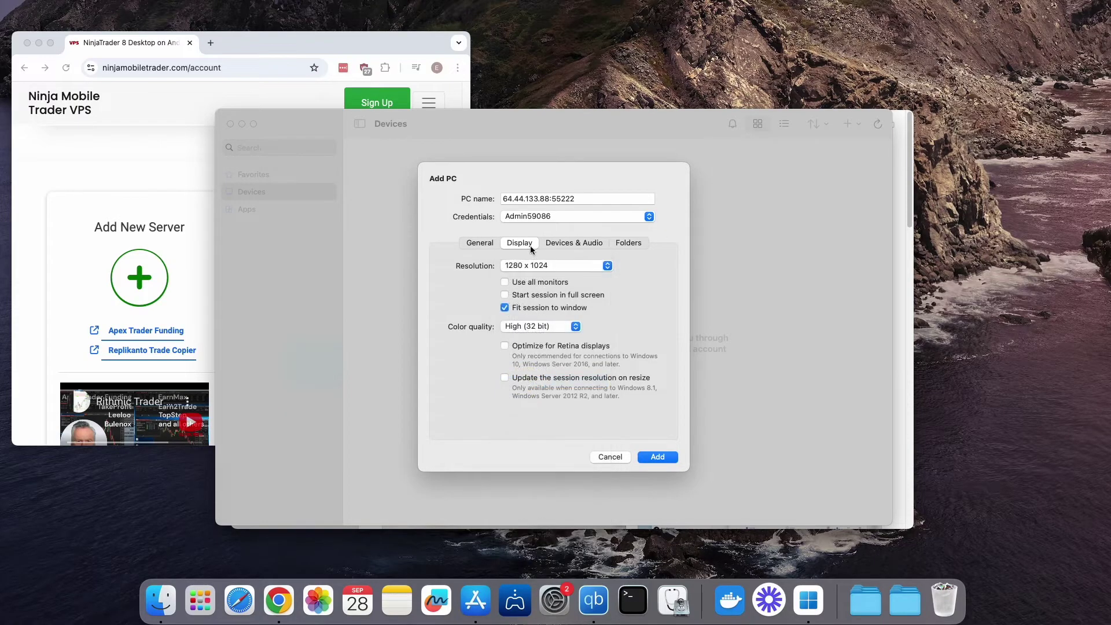
# Step: Keep the Devices & Audio clipboard mode on Bidirectional and add the Ninja VPS PC
pyautogui.click(553, 242)
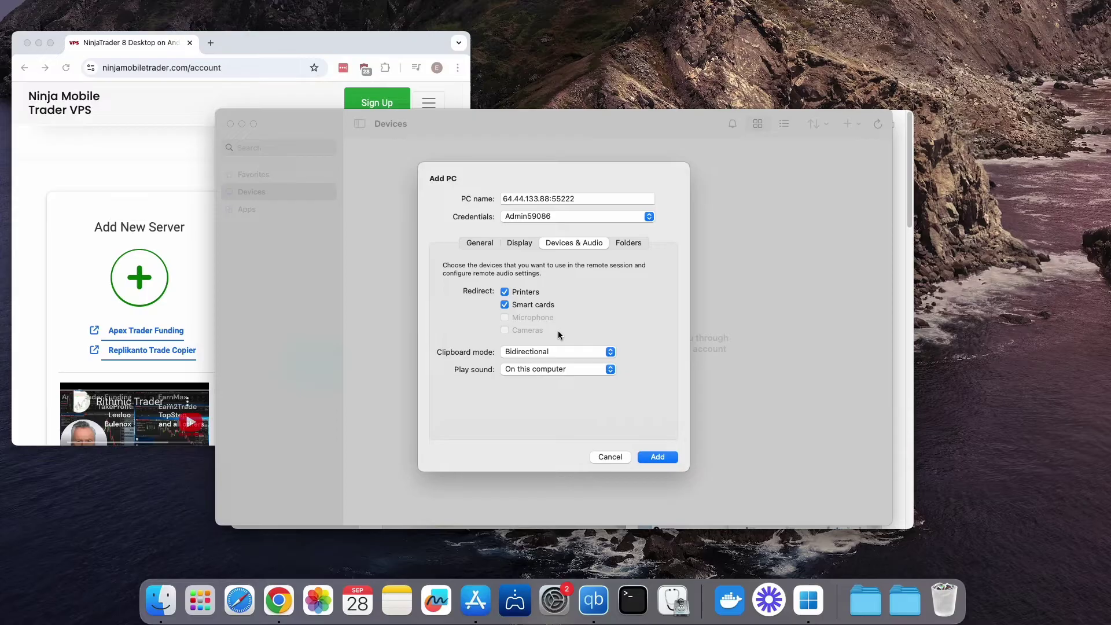
pyautogui.click(568, 351)
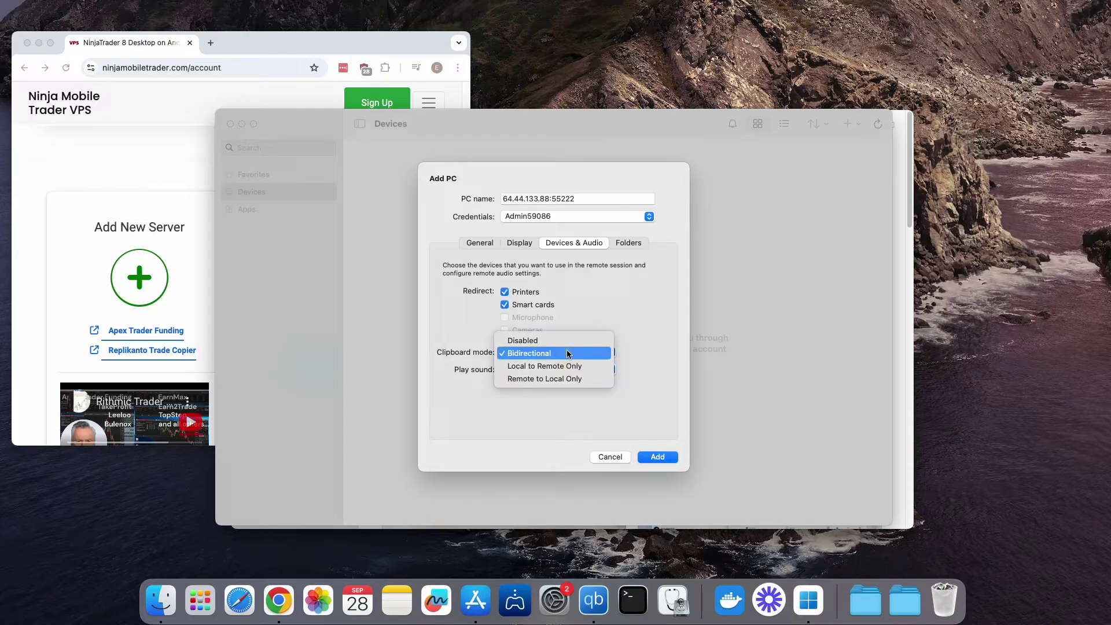
pyautogui.click(524, 355)
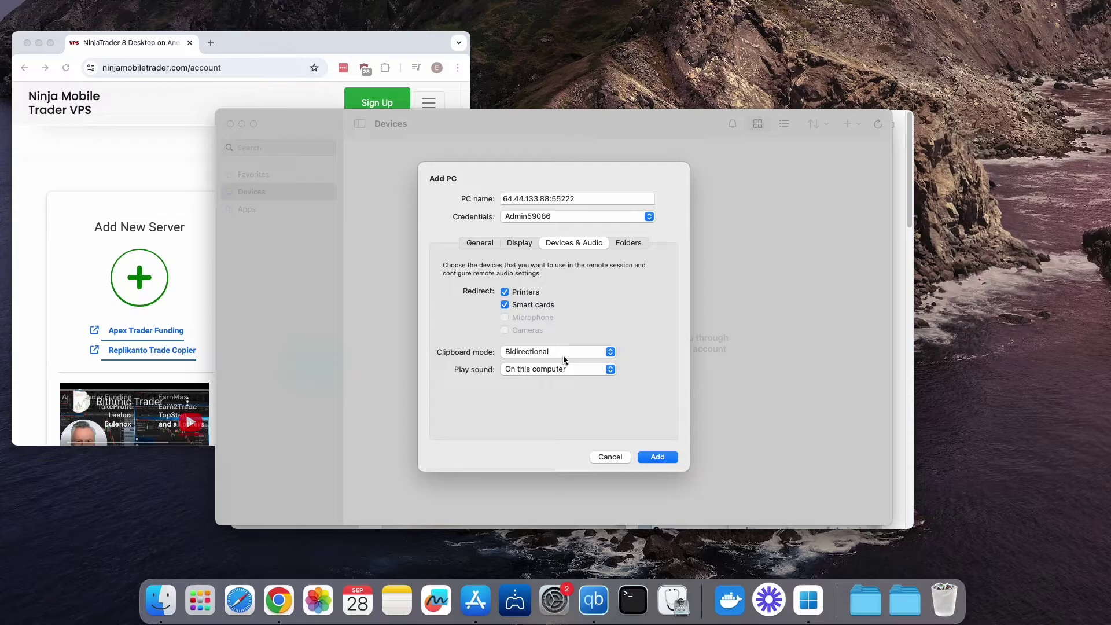
pyautogui.click(656, 458)
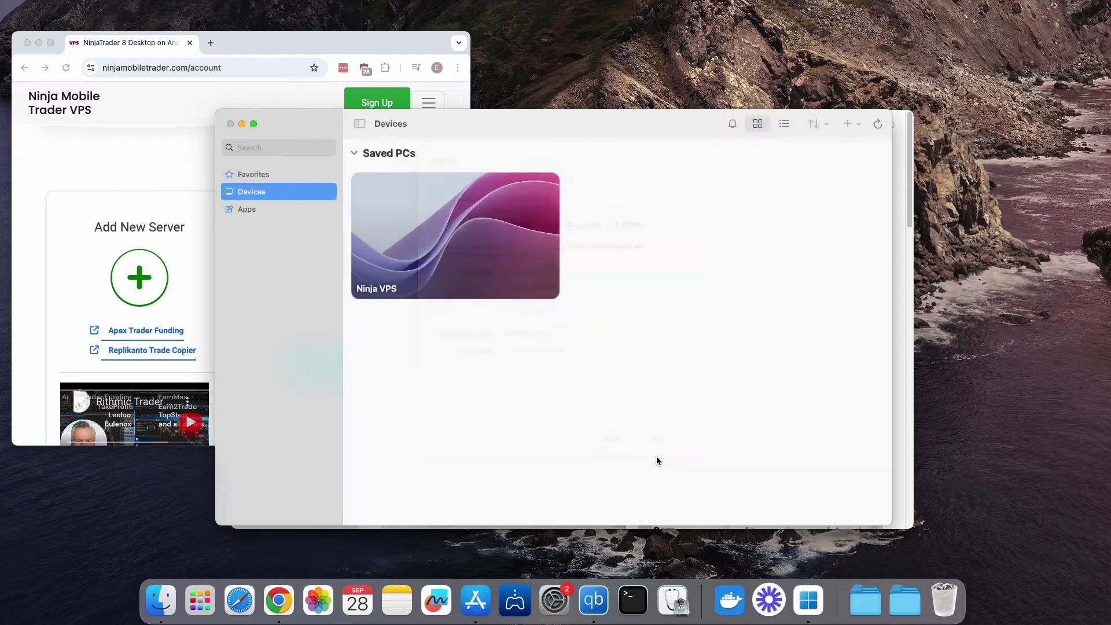
# Step: Connect to Ninja VPS, setting its certificate to always trust with the Mac password
pyautogui.click(463, 233)
pyautogui.doubleClick(463, 234)
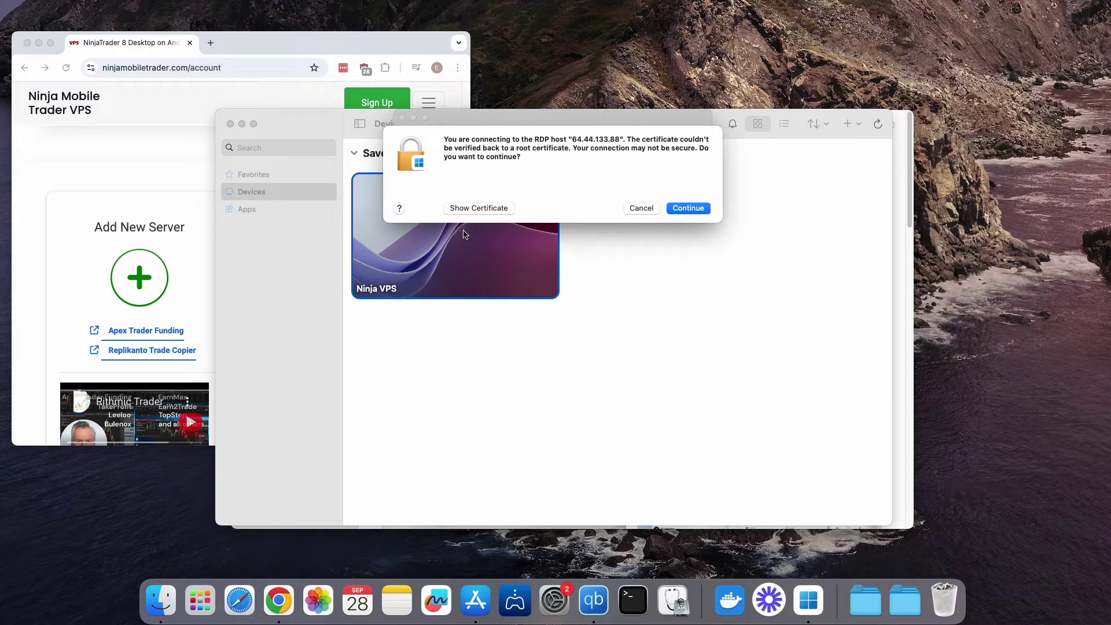
pyautogui.click(501, 209)
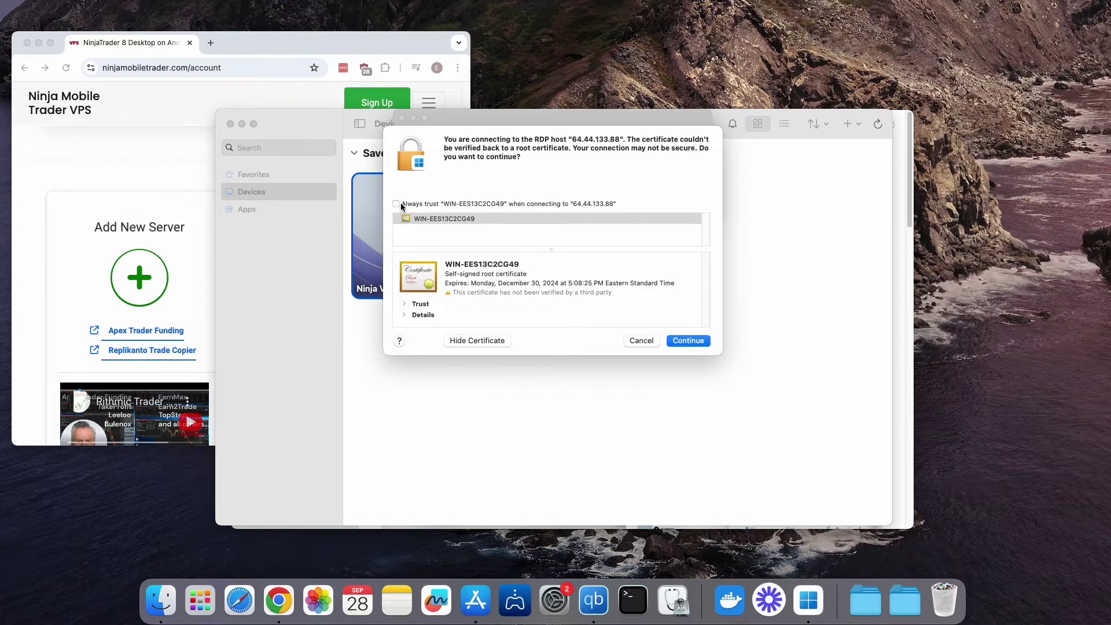
pyautogui.click(688, 340)
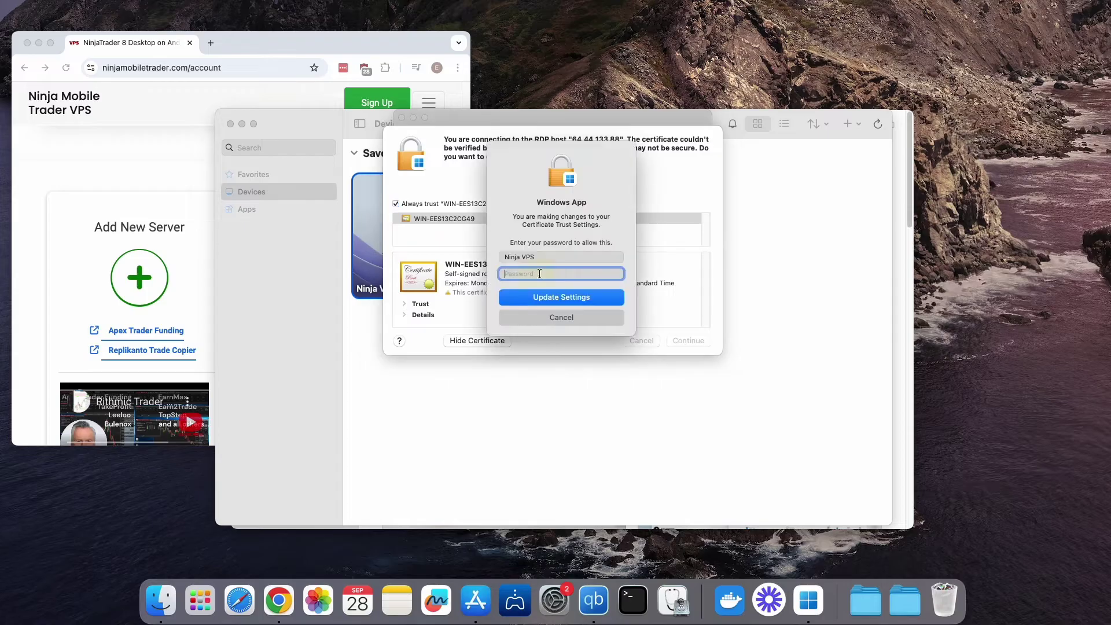
pyautogui.write('*****')
pyautogui.click(558, 298)
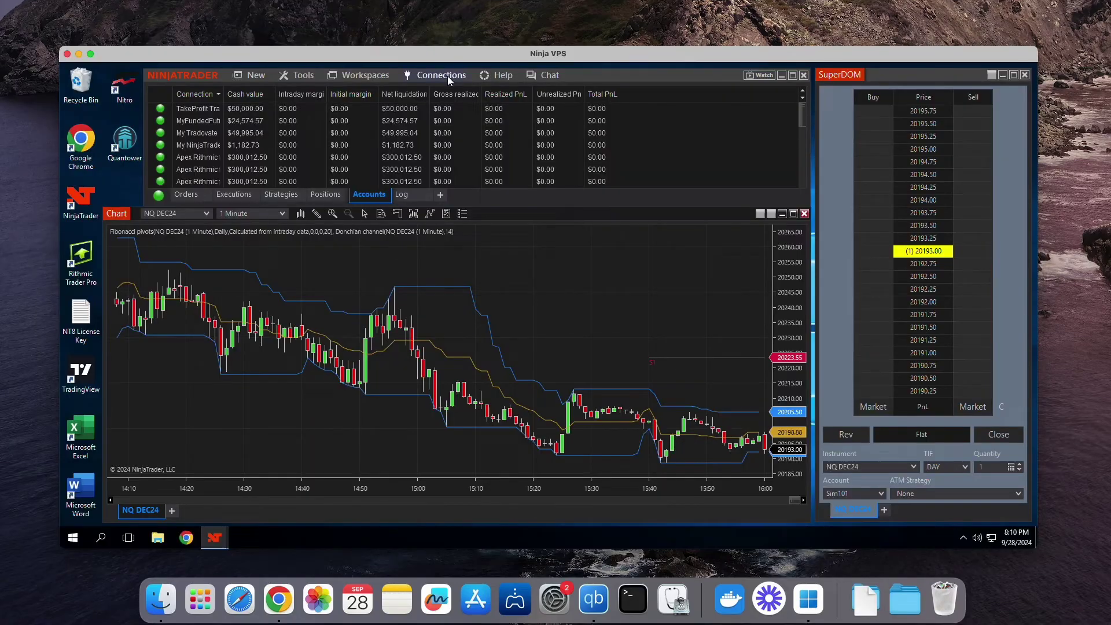
# Step: Open NinjaTrader's Connections menu to see Apex Rithmic, My Tradovate and TakeProfit Tradovate
pyautogui.click(80, 316)
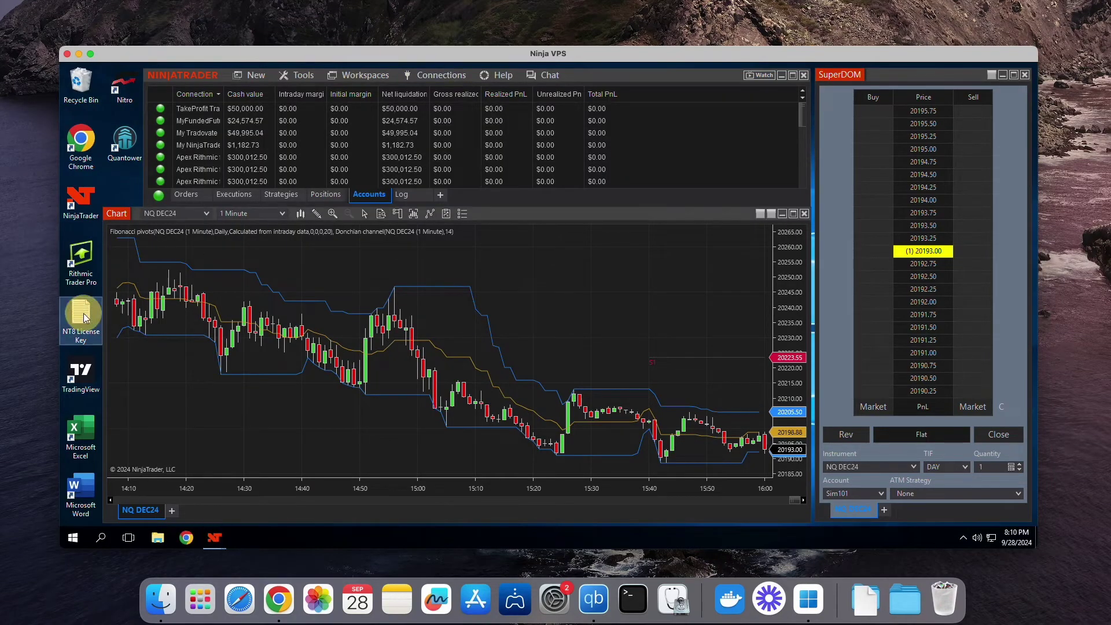
pyautogui.click(433, 77)
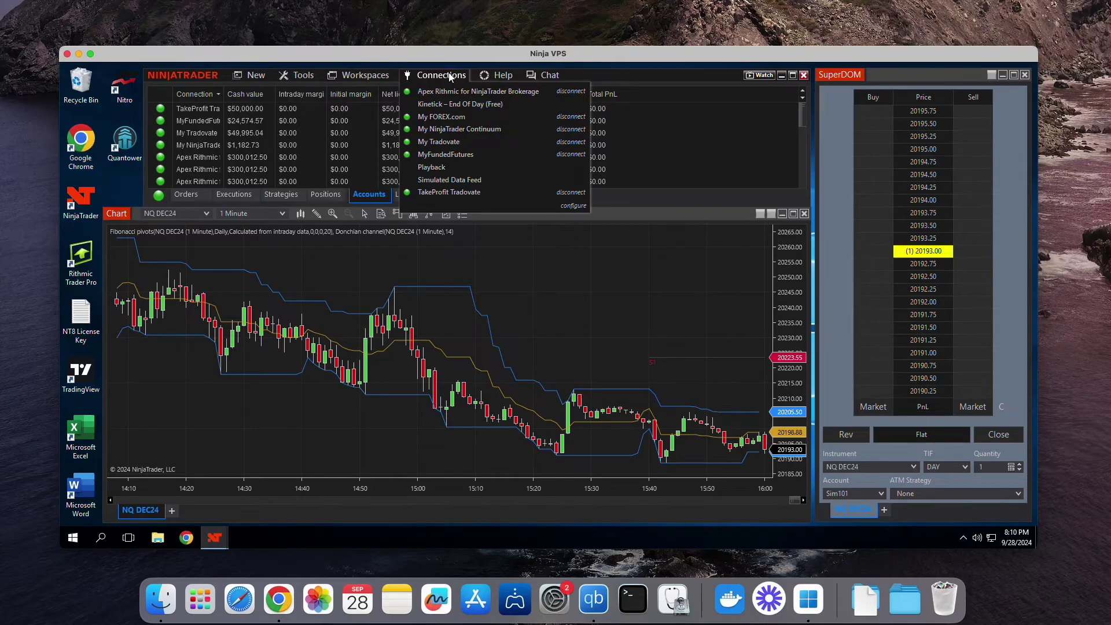
# Step: Bring the Replikanto by FlowBots copier window forward from the NinjaTrader taskbar previews
pyautogui.click(223, 540)
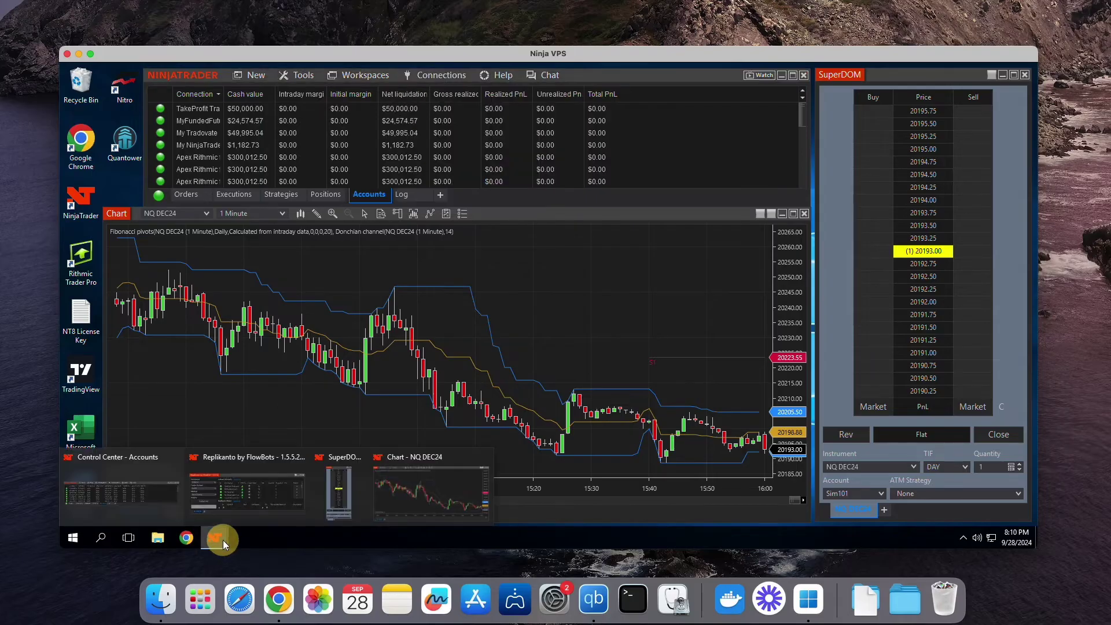
pyautogui.click(241, 508)
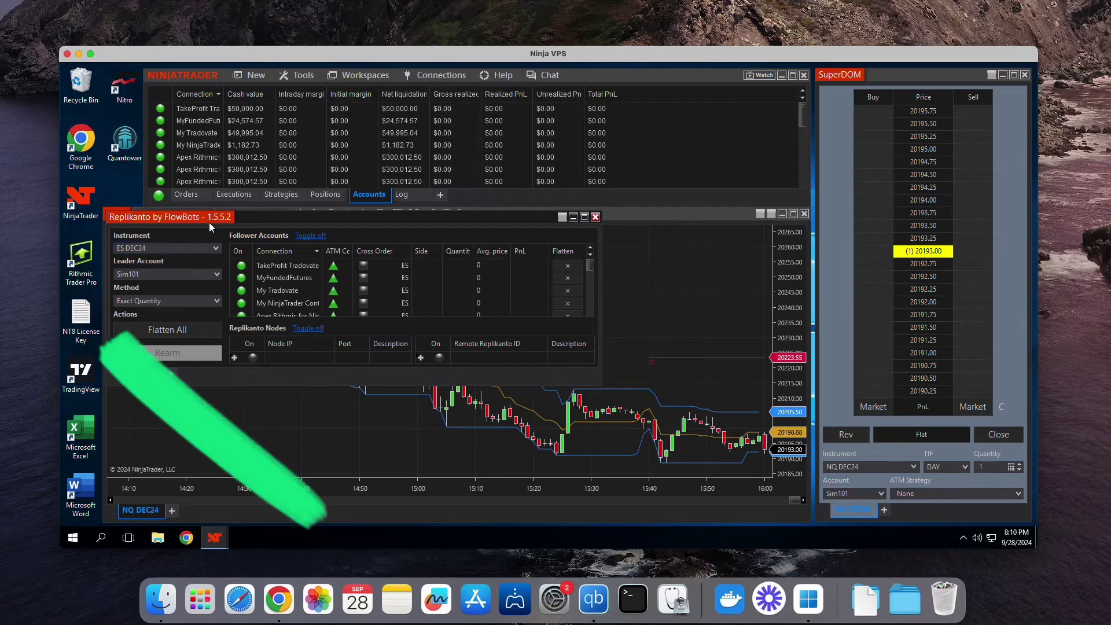
pyautogui.click(441, 77)
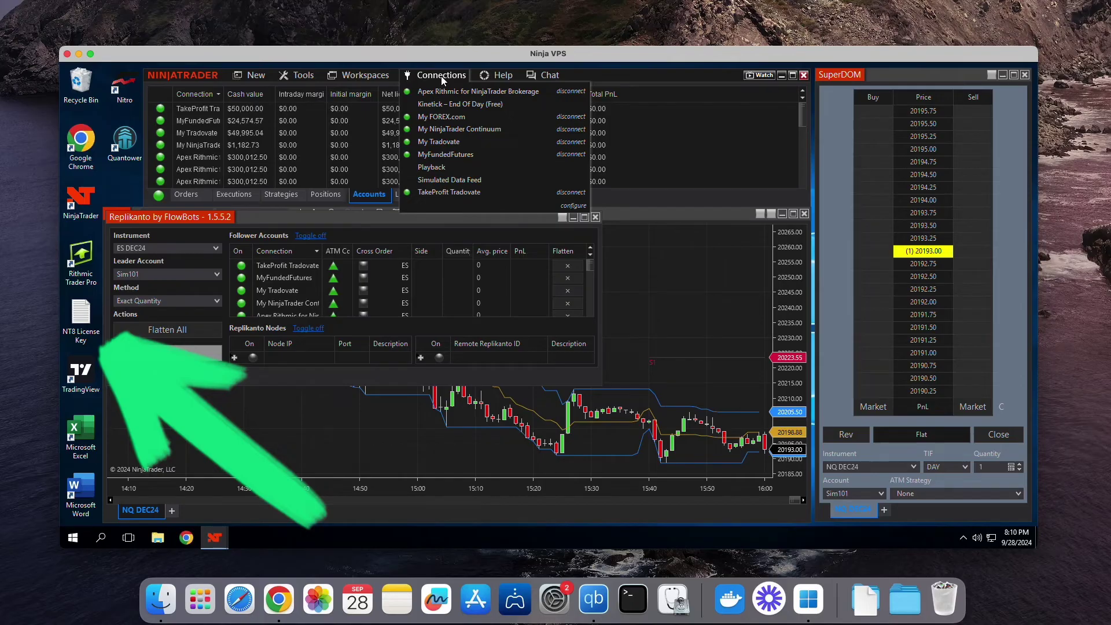
pyautogui.click(443, 77)
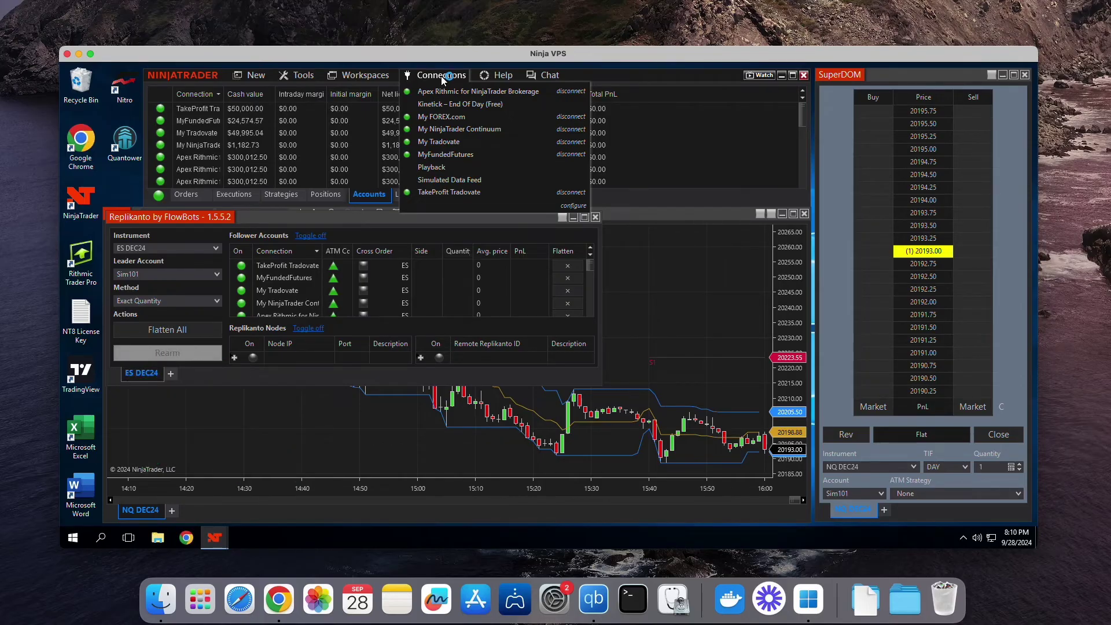
pyautogui.click(442, 77)
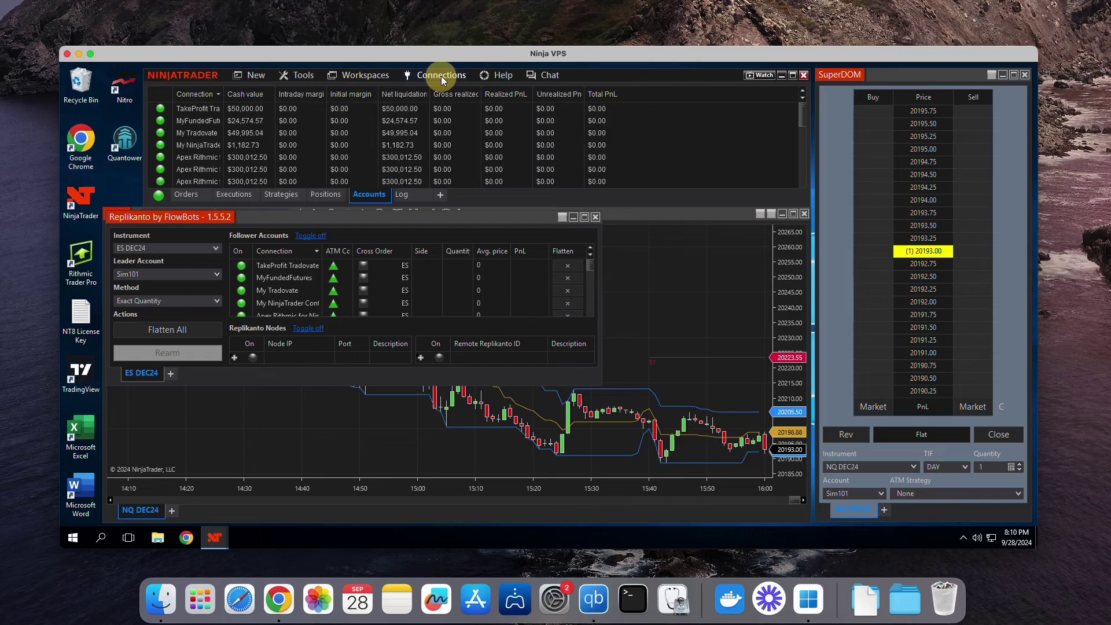
pyautogui.click(443, 77)
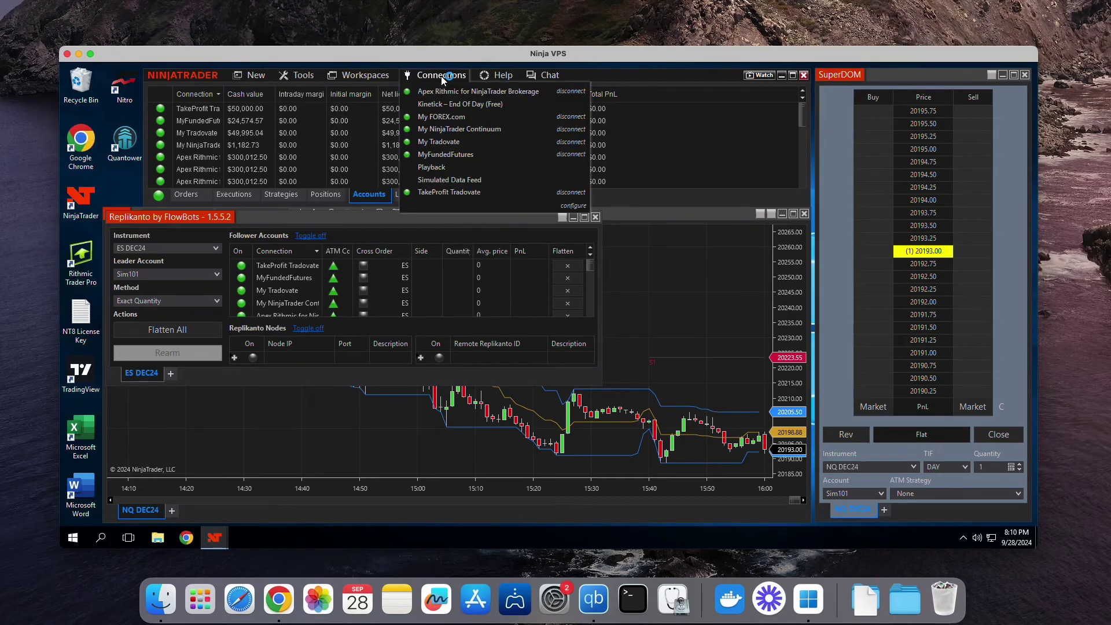
pyautogui.click(443, 77)
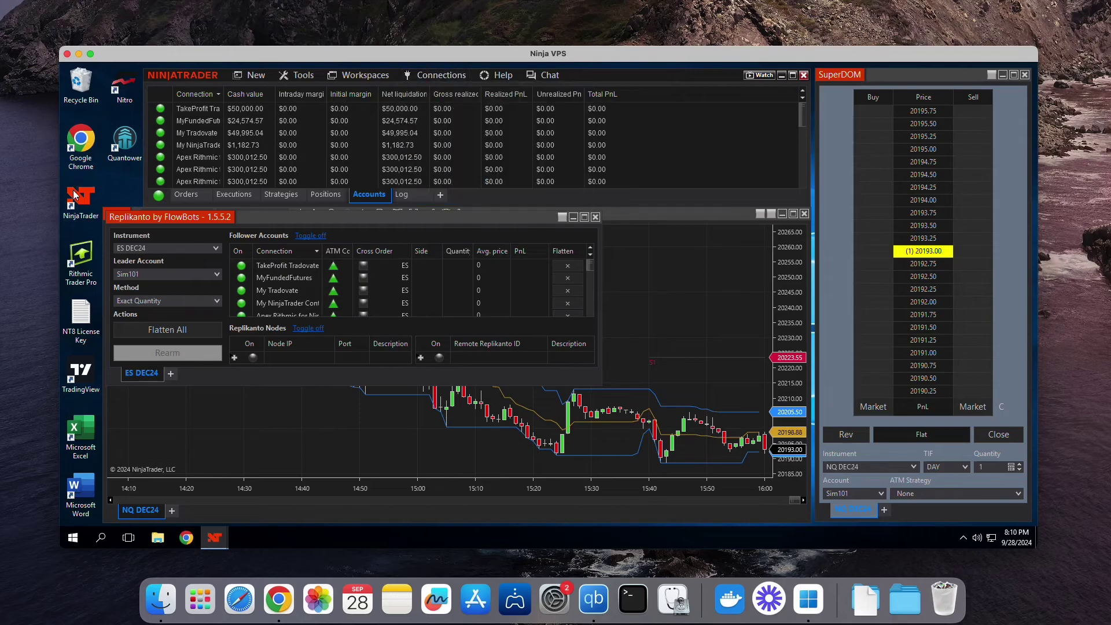
pyautogui.click(444, 77)
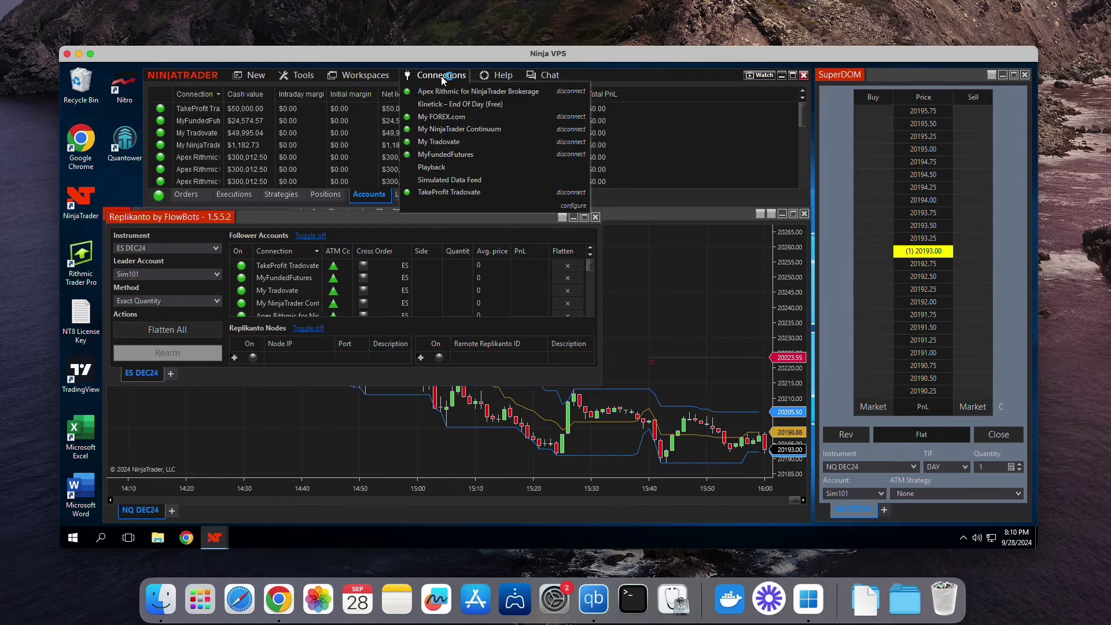